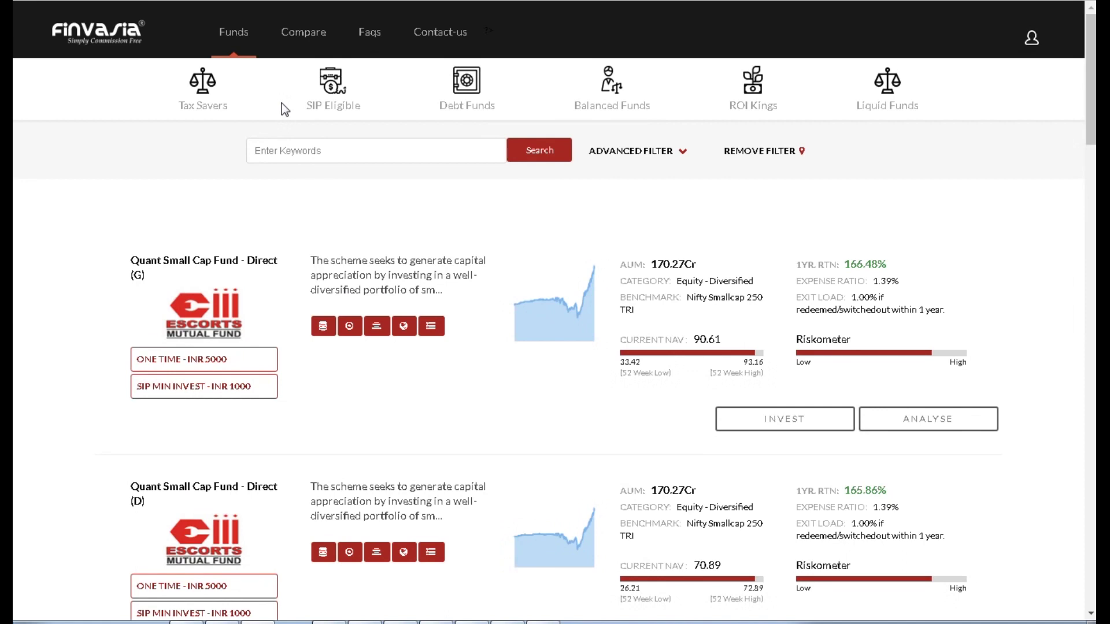
Step: Go to the Compare page to see the Nippon India and HDFC Small Cap portfolio
{"action": "left_click", "coordinate": [301, 38]}
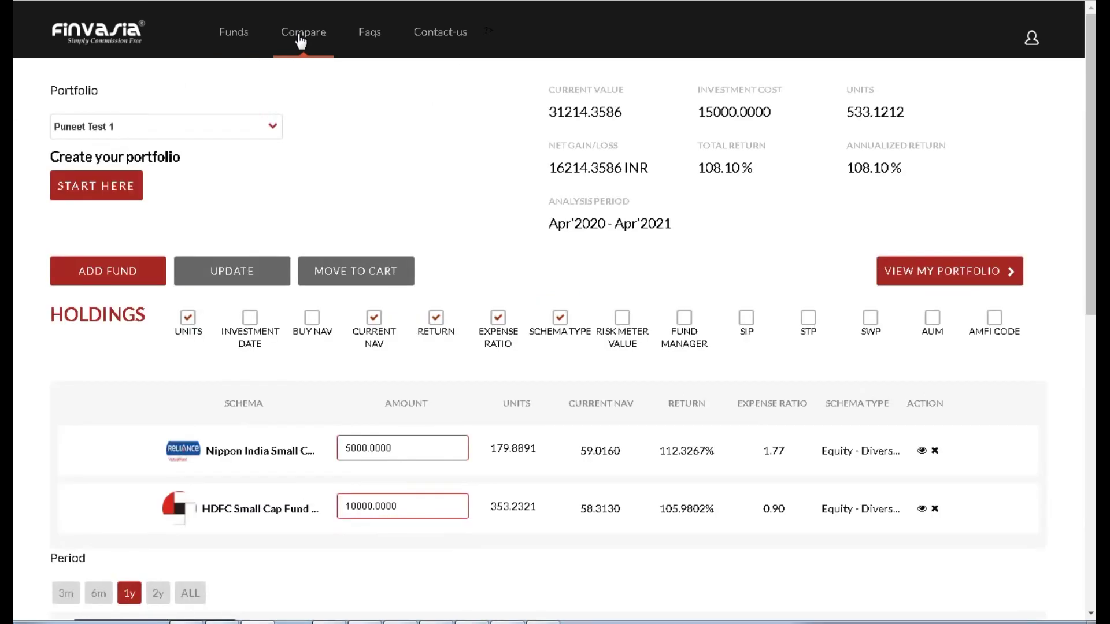
Step: Choose Create New from the Portfolio dropdown to start an empty portfolio
{"action": "left_click", "coordinate": [250, 133]}
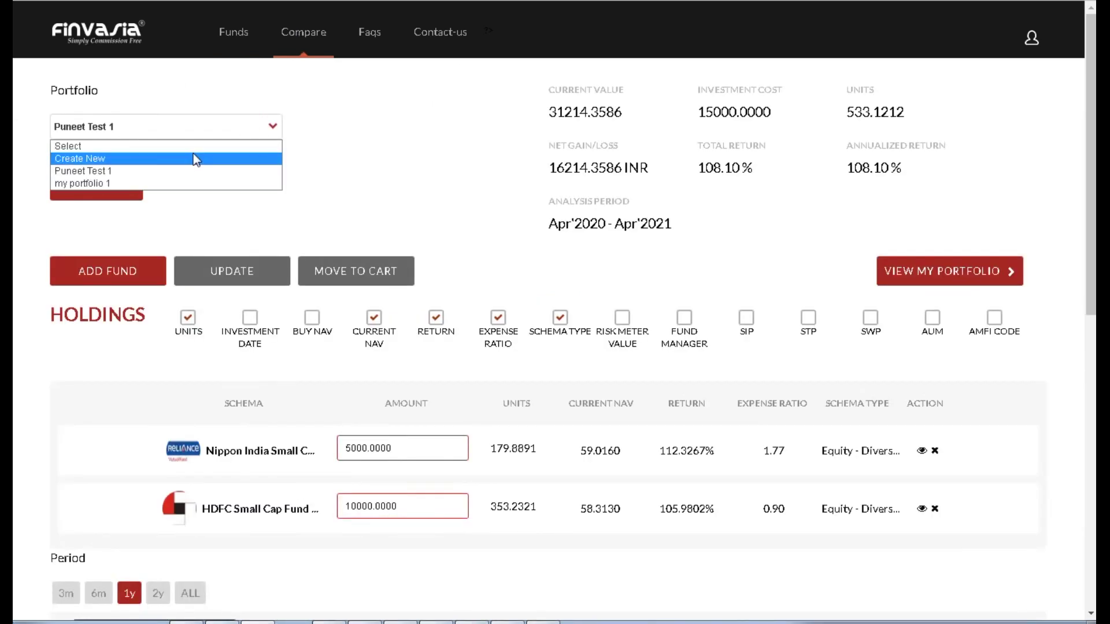
{"action": "left_click", "coordinate": [196, 160]}
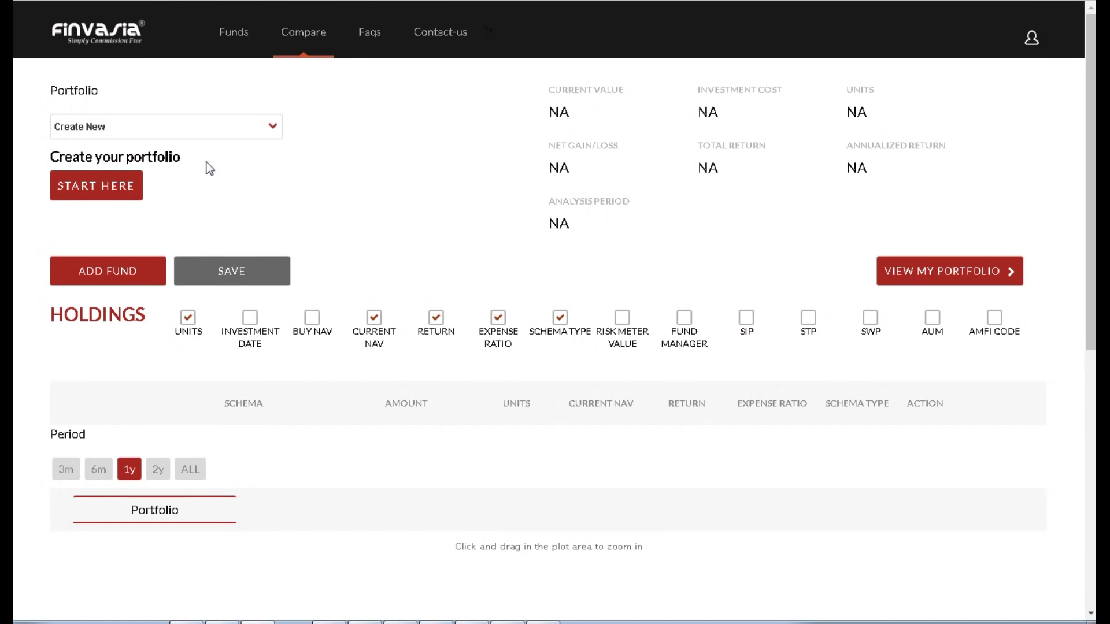
Step: Add Kotak Small Cap and HDFC Small Cap Fund Direct (G), then simulate the portfolio
{"action": "left_click", "coordinate": [146, 282]}
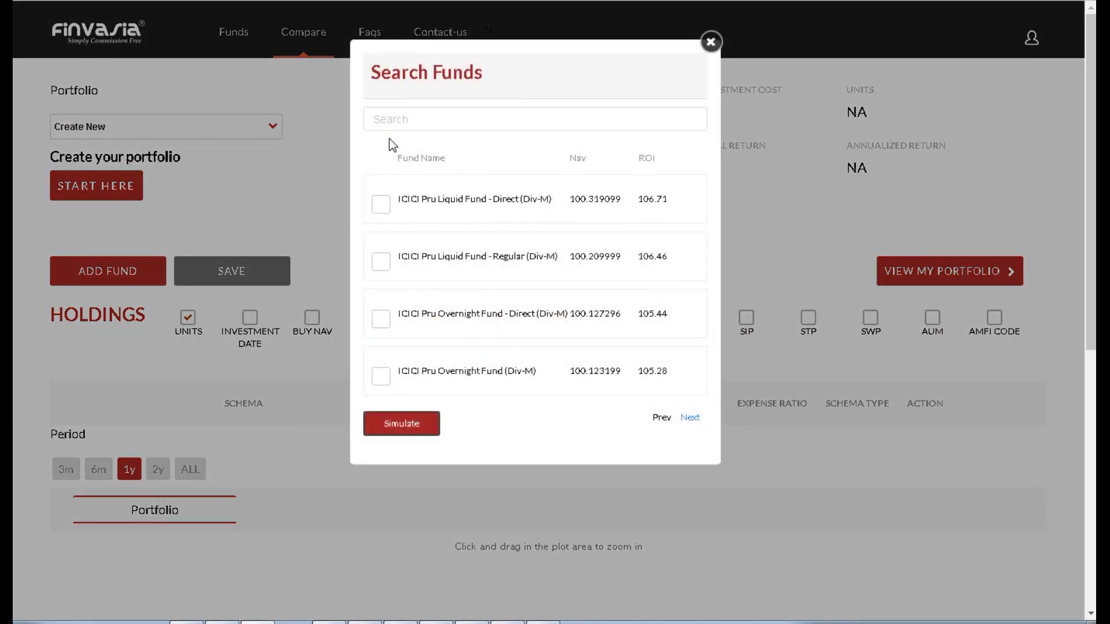
{"action": "left_click", "coordinate": [409, 118]}
{"action": "type", "text": "Kotak small"}
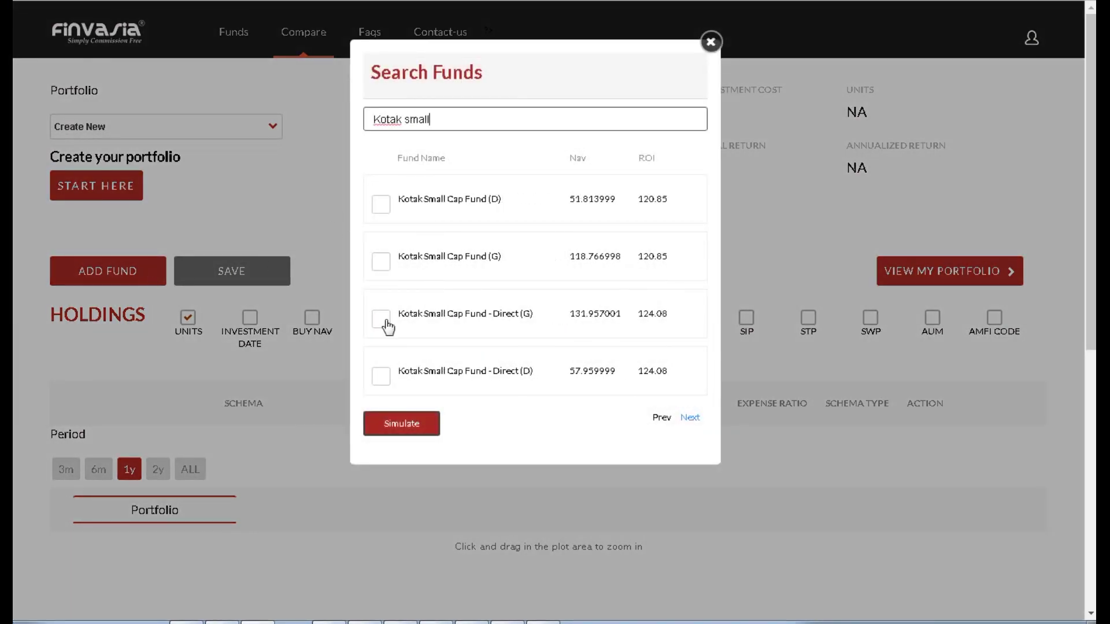
{"action": "left_click", "coordinate": [386, 321]}
{"action": "triple_click", "coordinate": [404, 119]}
{"action": "key", "text": "BackSpace"}
{"action": "type", "text": "Hdfc small"}
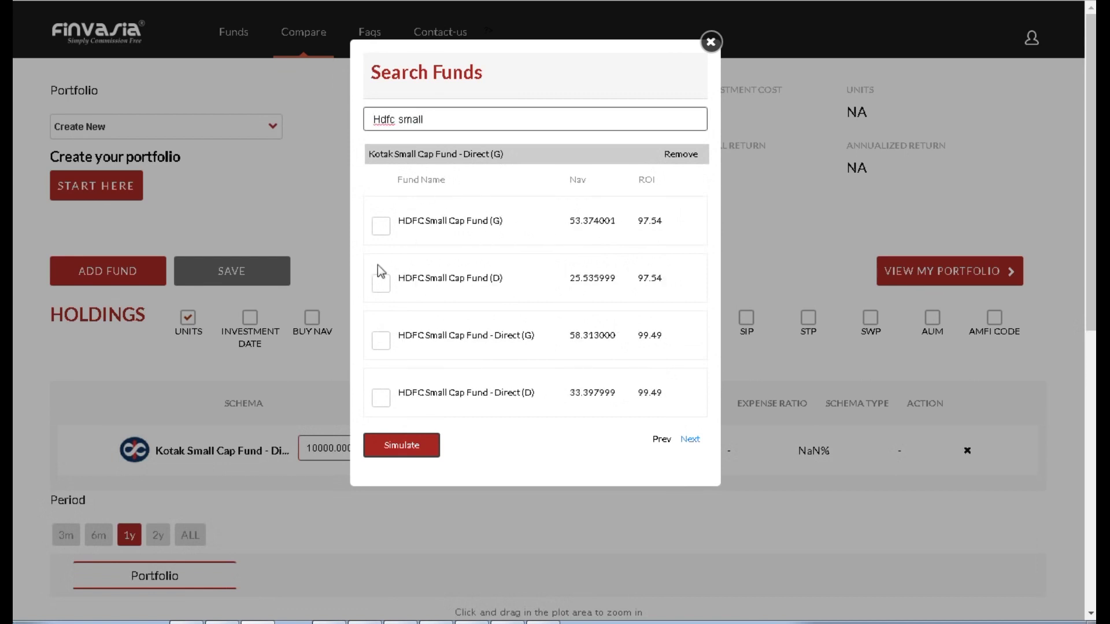
{"action": "left_click", "coordinate": [380, 345]}
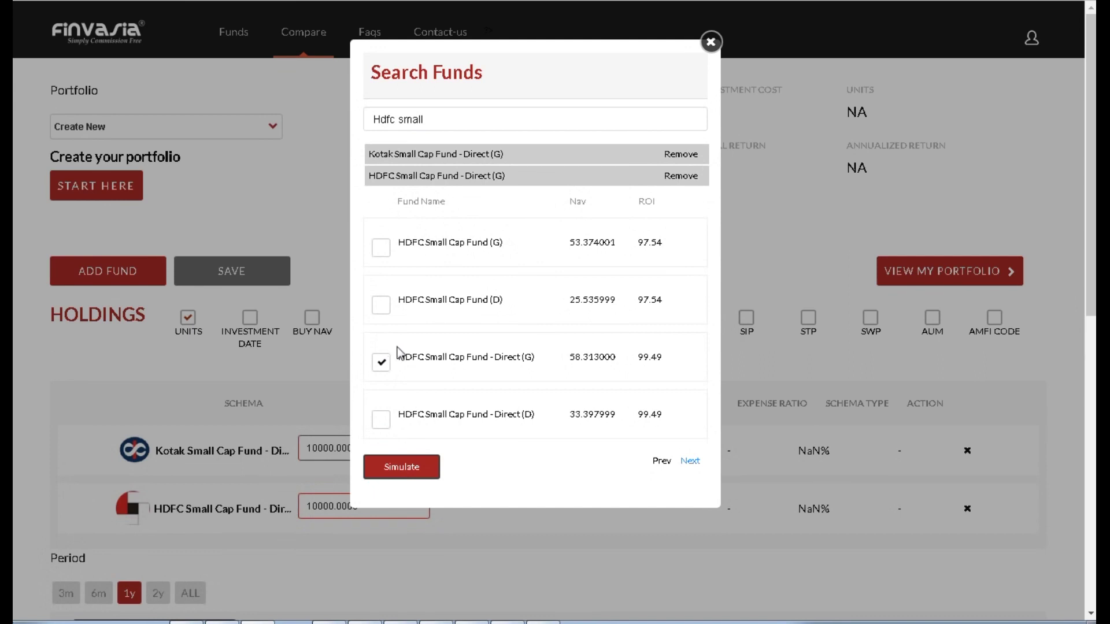
{"action": "left_click", "coordinate": [405, 467]}
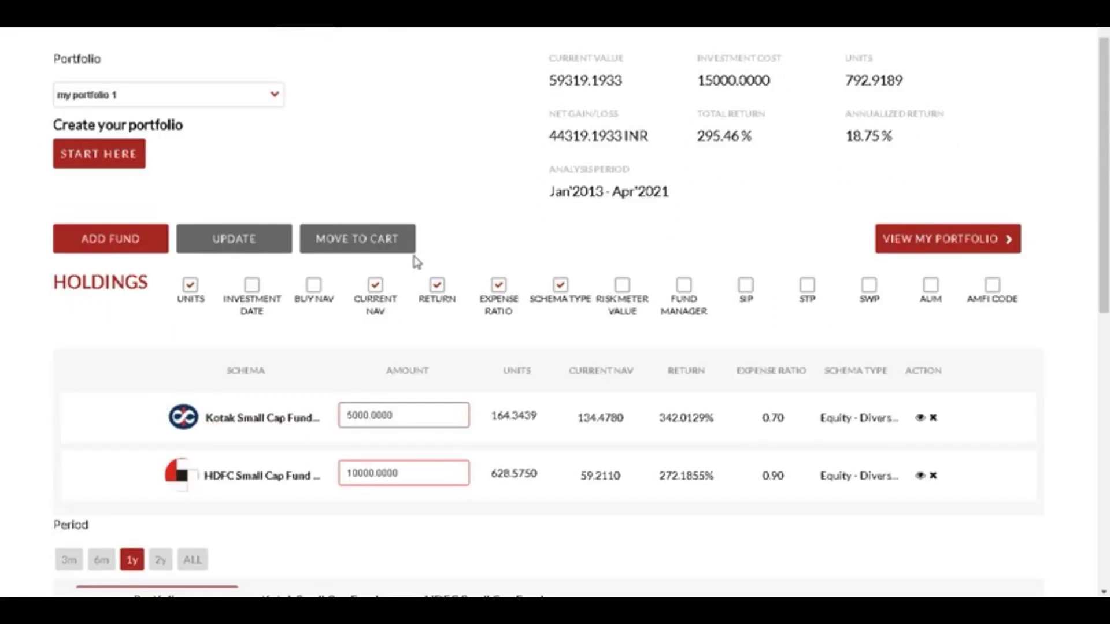
Step: Move the Kotak (5000) and HDFC (10000) small-cap funds to the cart
{"action": "left_click", "coordinate": [404, 246]}
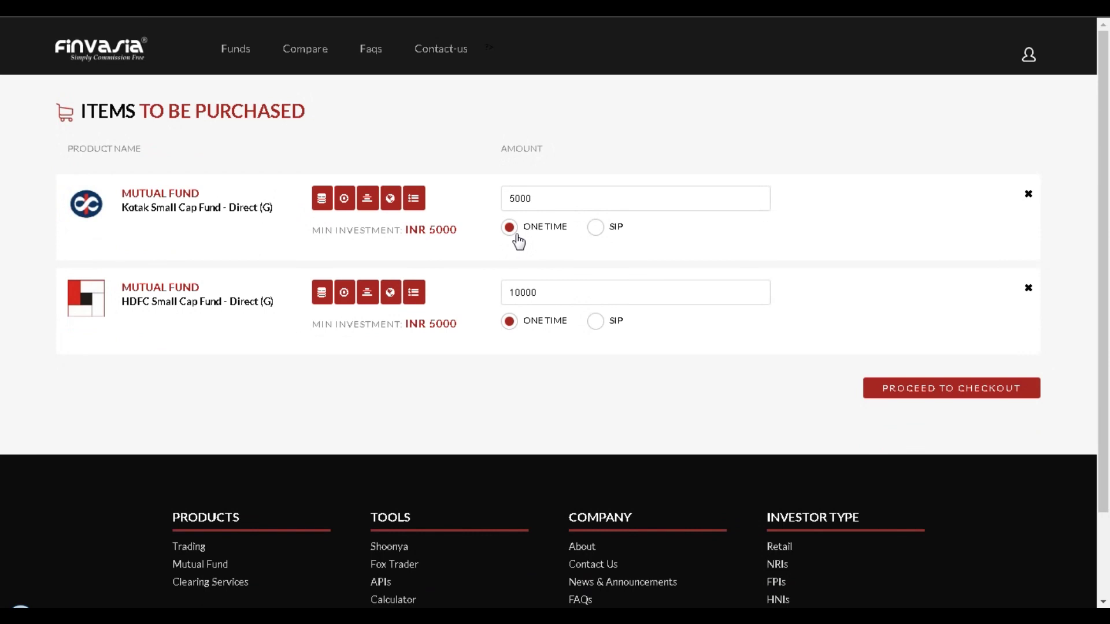
Step: Explore Kotak's SIP date, period, mandate and duration options, revert to one-time, and check out
{"action": "left_click", "coordinate": [595, 226]}
{"action": "left_click", "coordinate": [564, 258]}
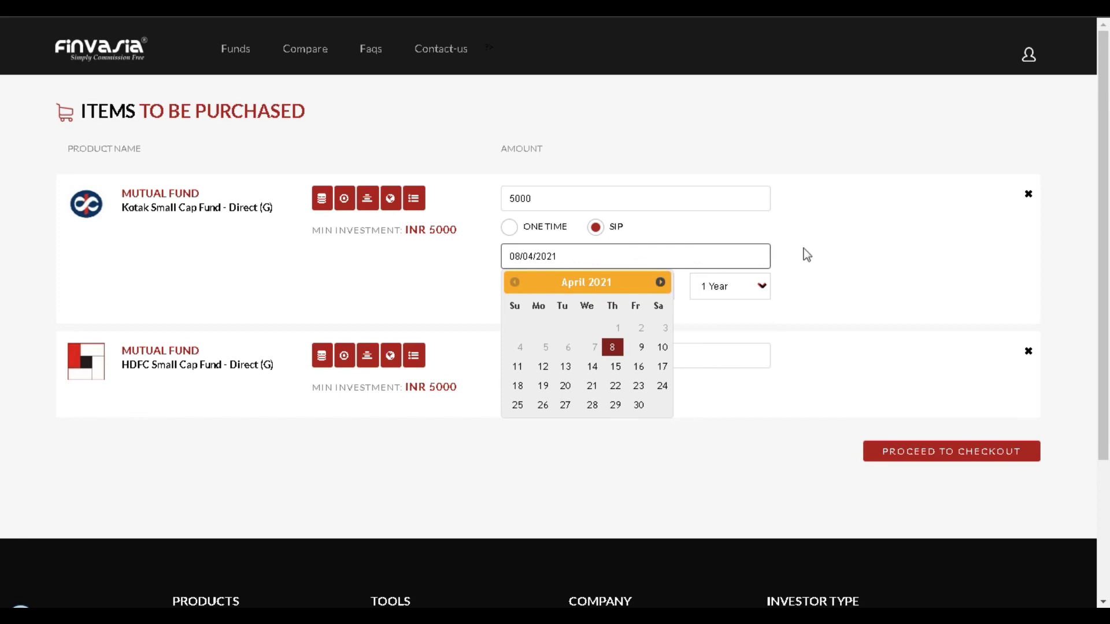
{"action": "left_click", "coordinate": [845, 249]}
{"action": "left_click", "coordinate": [567, 288]}
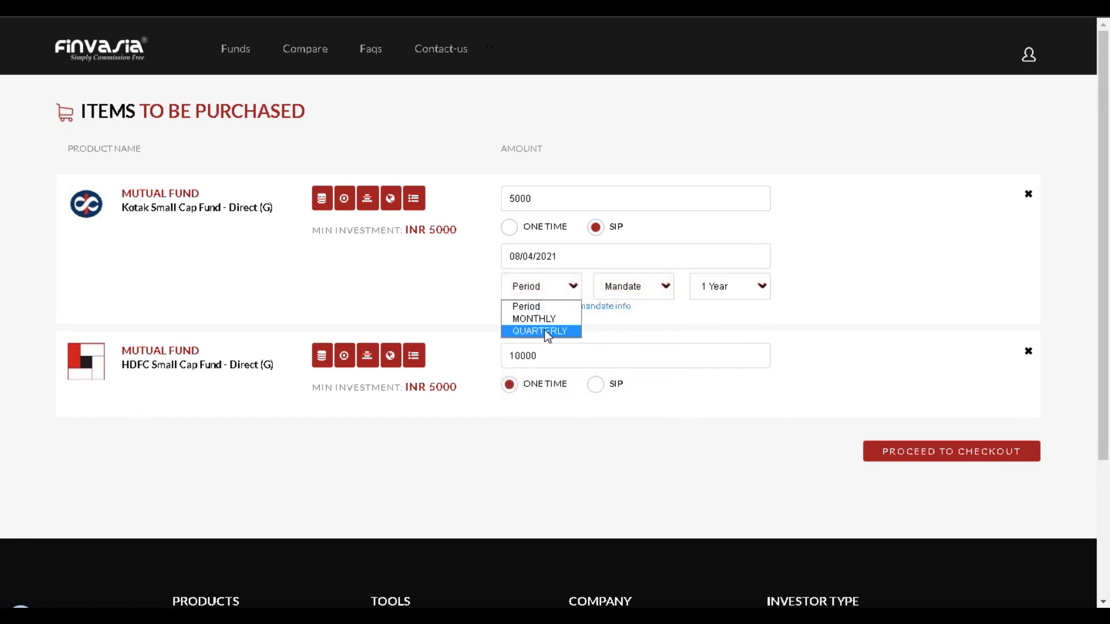
{"action": "left_click", "coordinate": [663, 292]}
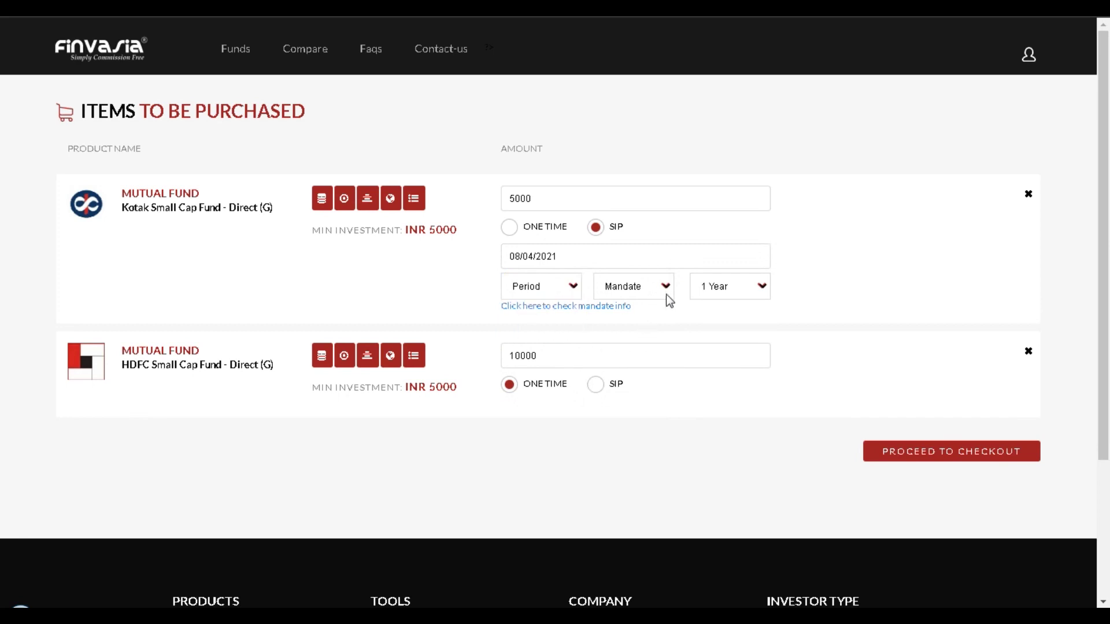
{"action": "left_click", "coordinate": [663, 289]}
{"action": "left_click", "coordinate": [663, 306]}
{"action": "left_click", "coordinate": [759, 286]}
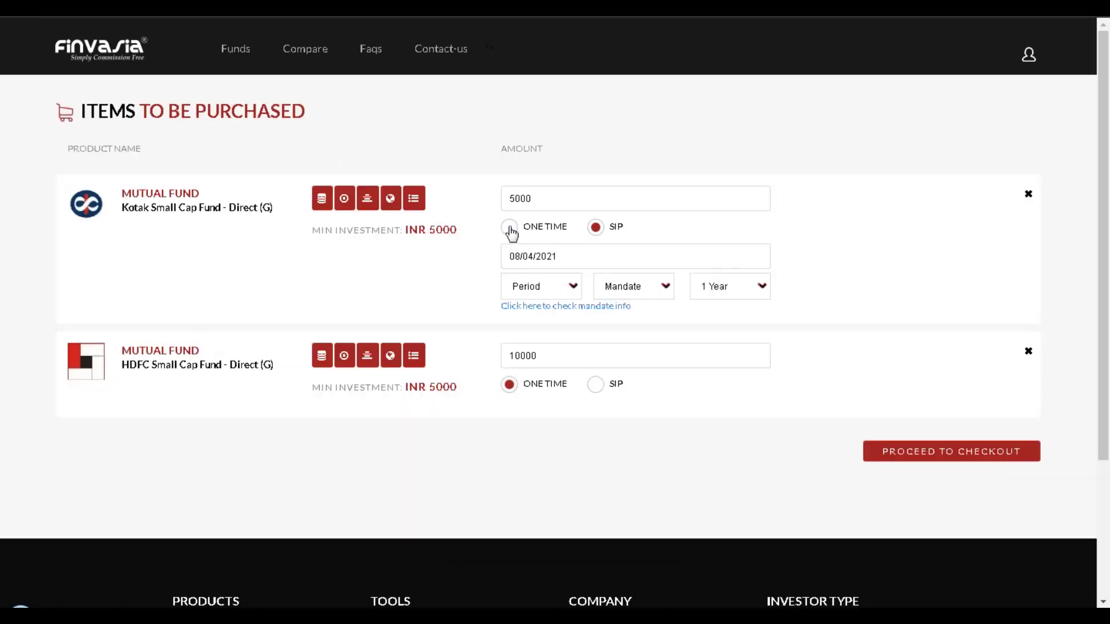
{"action": "left_click", "coordinate": [509, 227]}
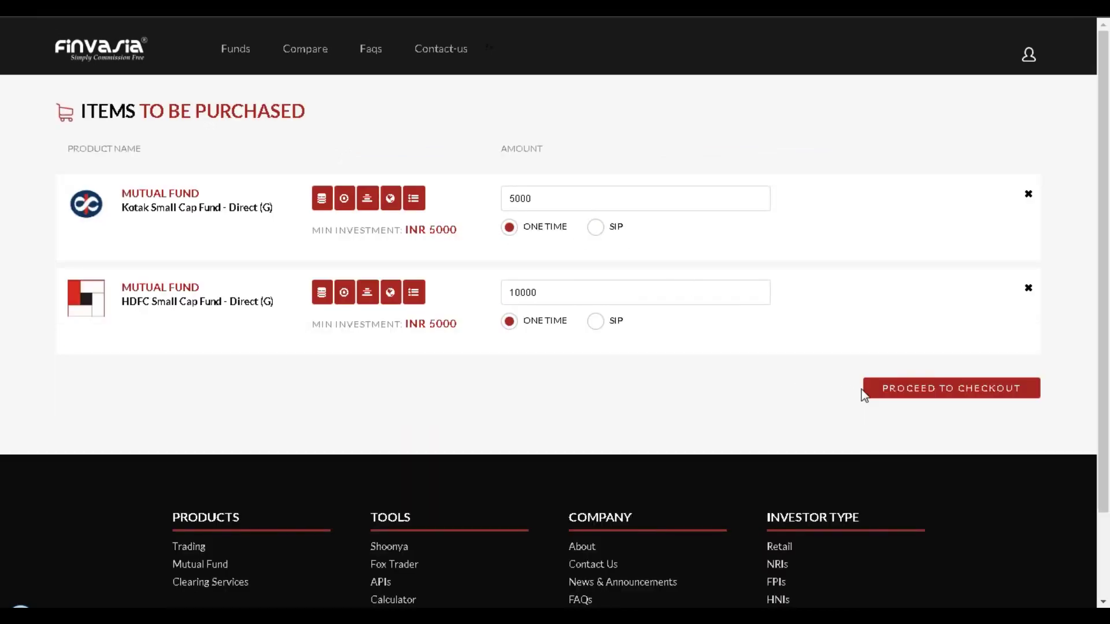
{"action": "left_click", "coordinate": [943, 398]}
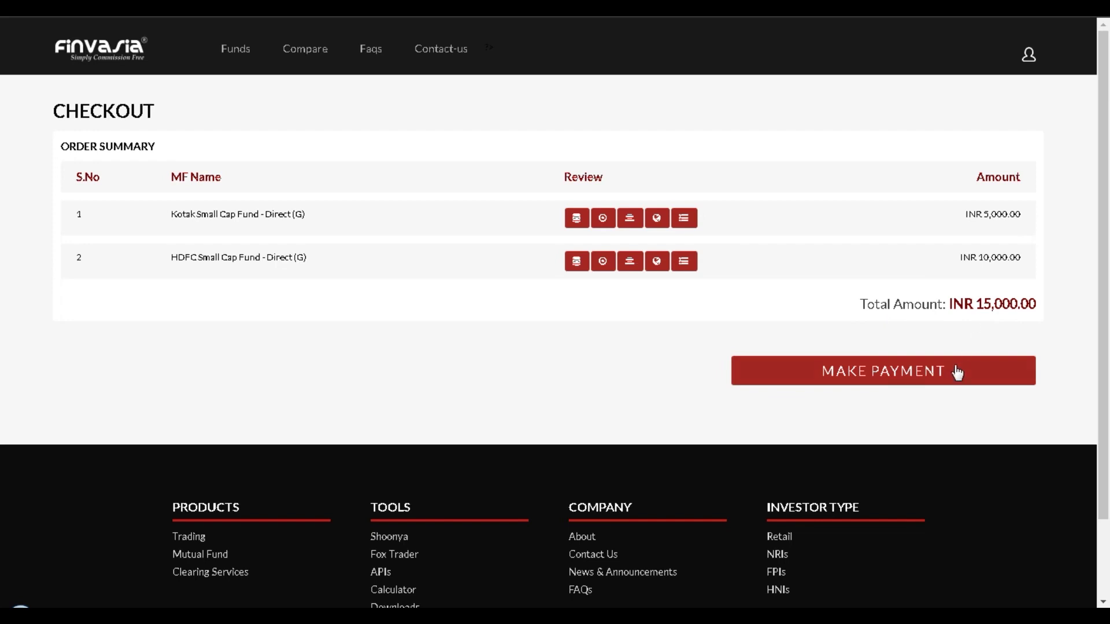
Step: Proceed to payment for the INR 15,000 small-cap order
{"action": "left_click", "coordinate": [875, 378]}
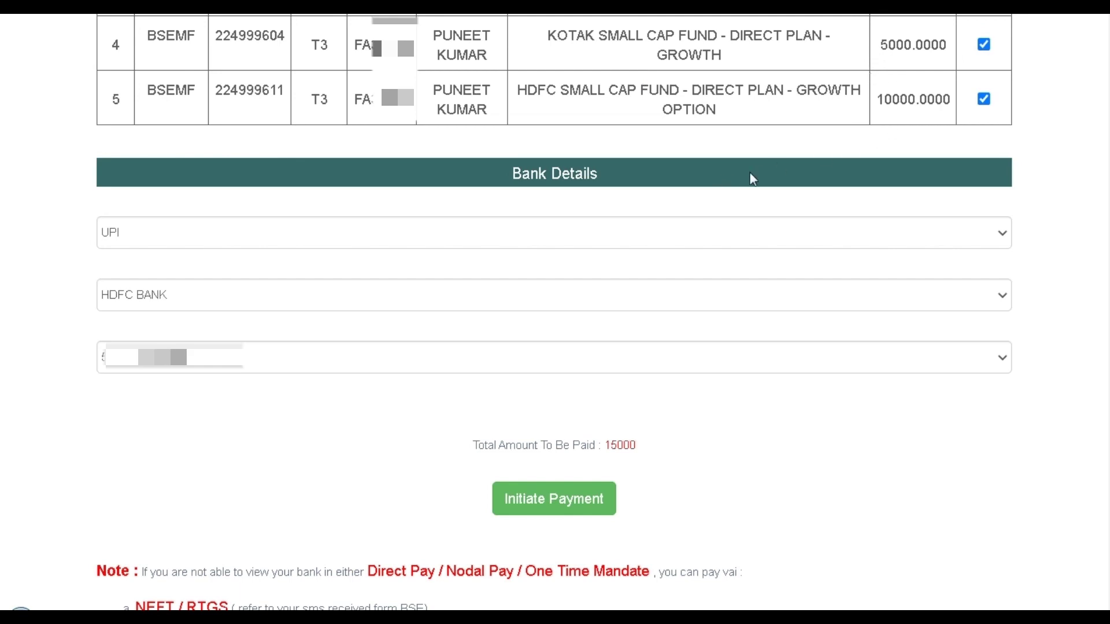
Step: Set the payment to UPI from HDFC BANK with the linked bank account
{"action": "left_click", "coordinate": [672, 232]}
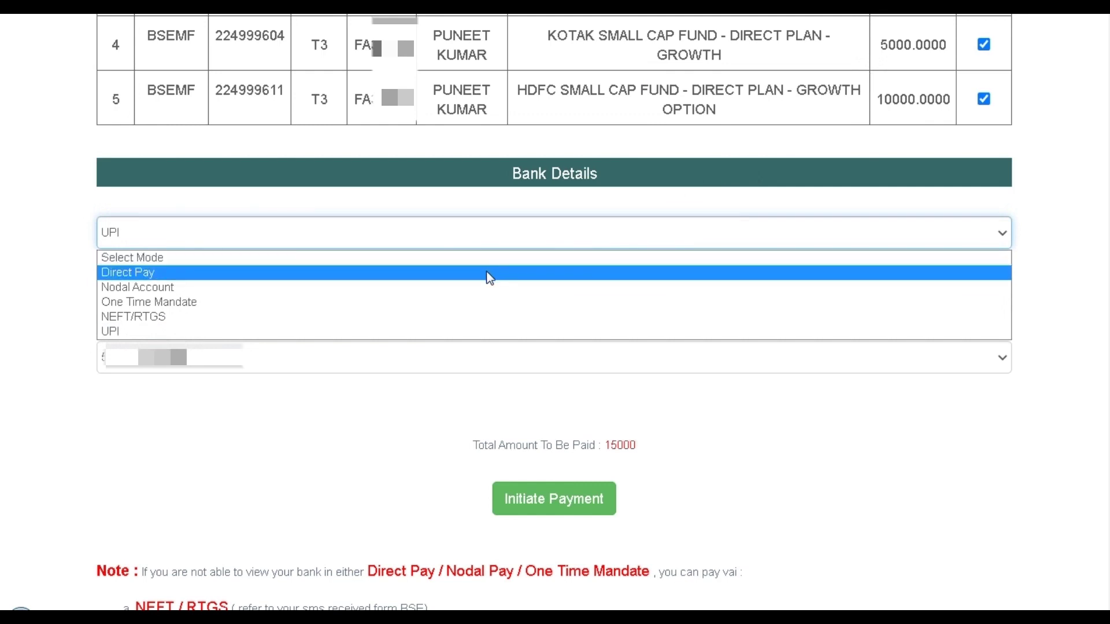
{"action": "left_click", "coordinate": [485, 331]}
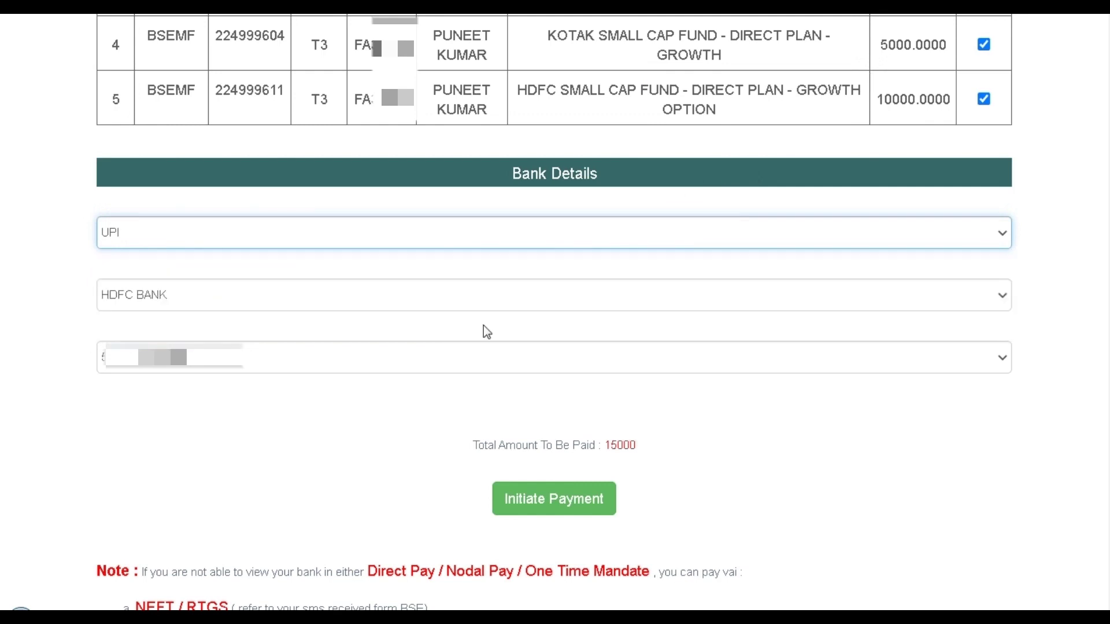
{"action": "left_click", "coordinate": [395, 306]}
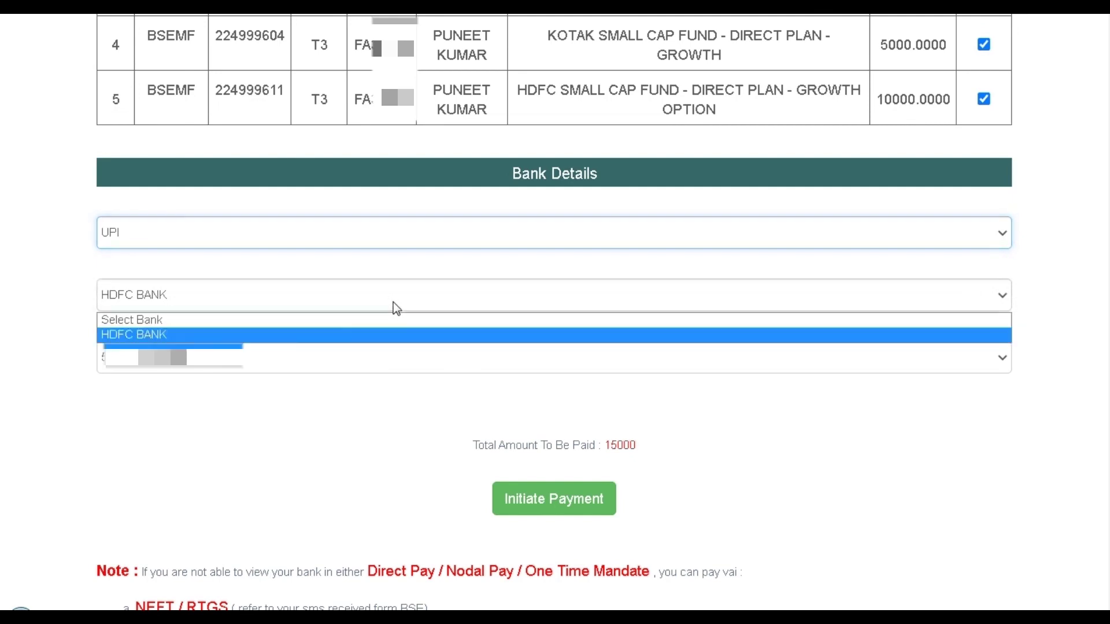
{"action": "left_click", "coordinate": [300, 335]}
{"action": "left_click", "coordinate": [320, 365]}
{"action": "left_click", "coordinate": [305, 401]}
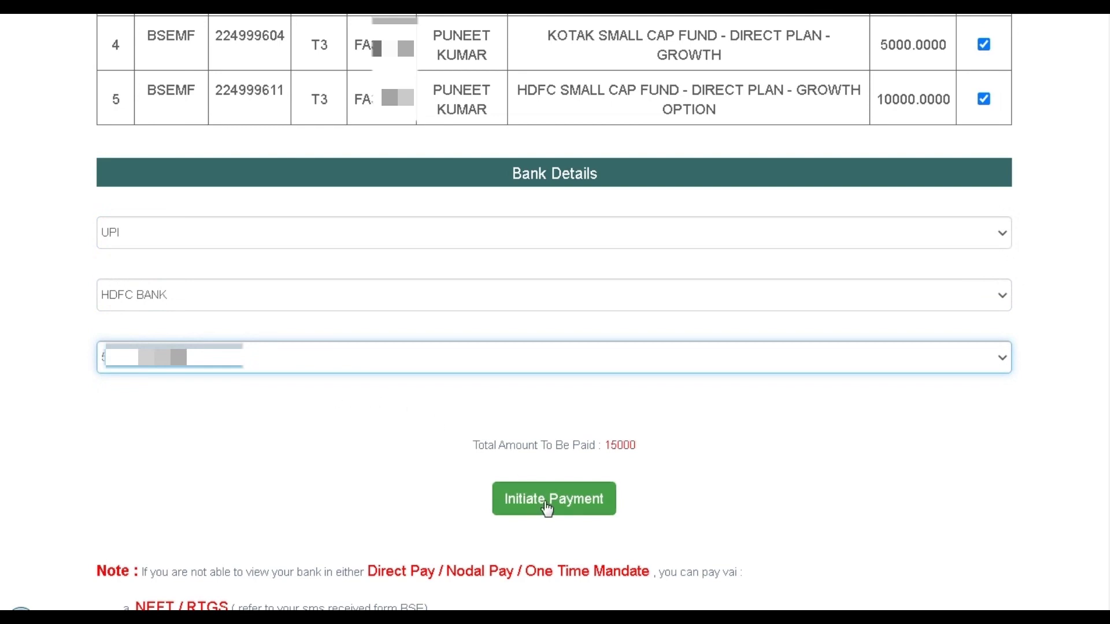
Step: Initiate the 15000 UPI payment, enter the VPA id, and submit the request
{"action": "left_click", "coordinate": [592, 512]}
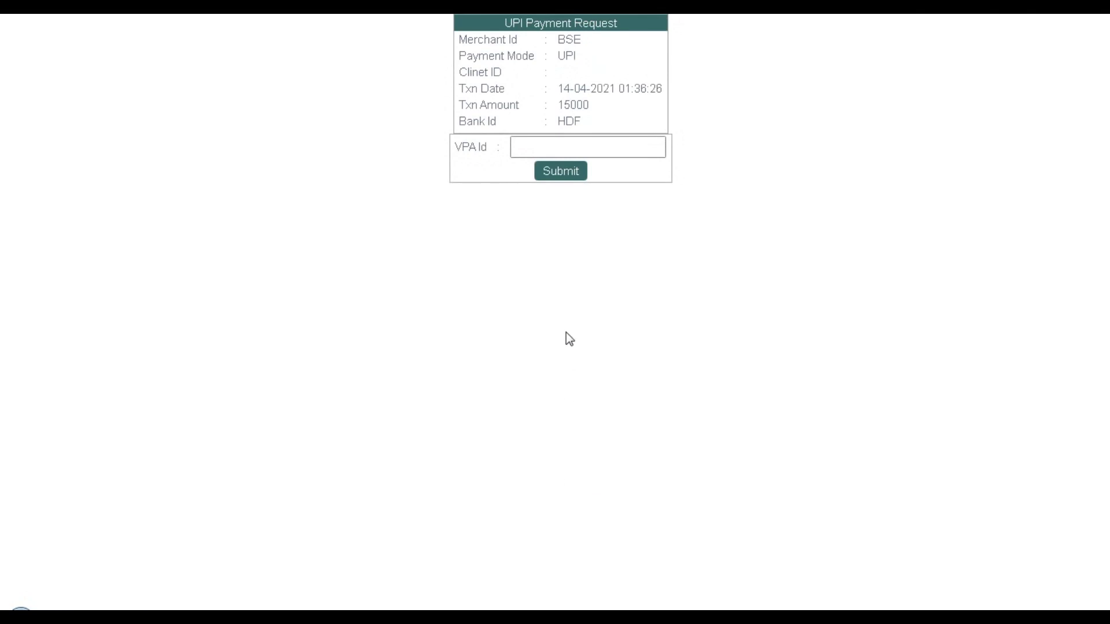
{"action": "left_click", "coordinate": [589, 145]}
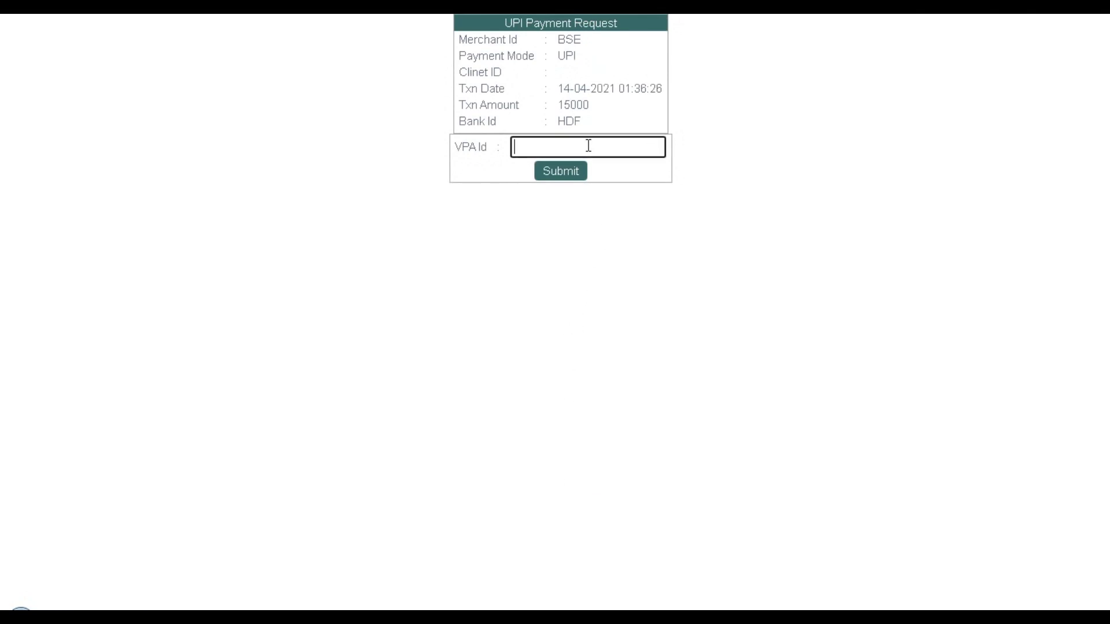
{"action": "type", "text": "94"}
{"action": "left_click", "coordinate": [567, 176]}
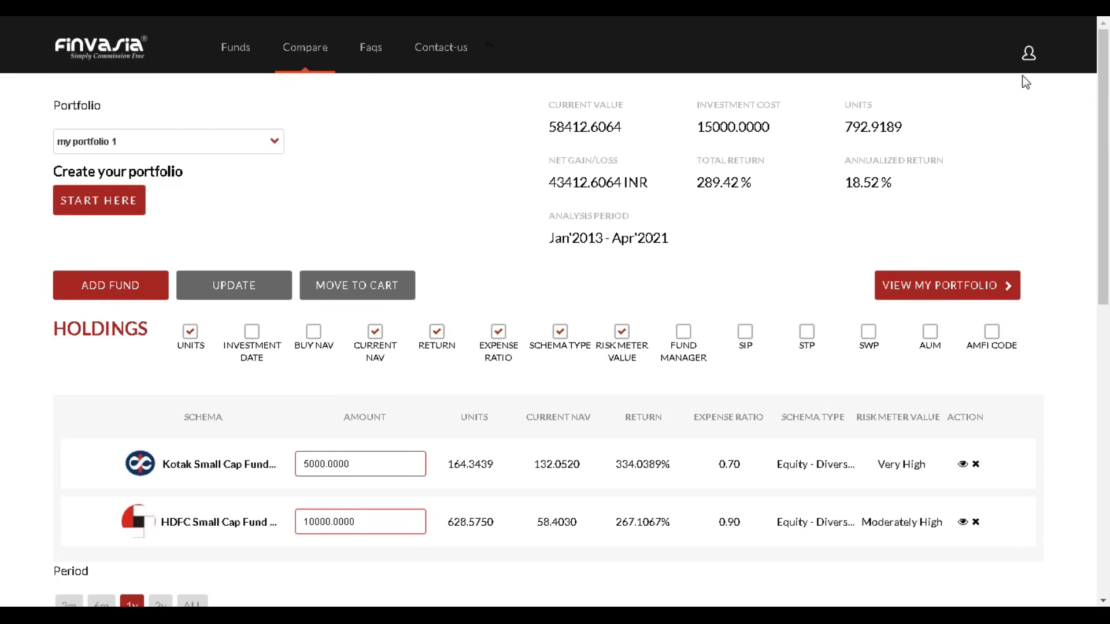
Step: Open My Profile from the user icon's account menu
{"action": "left_click", "coordinate": [1029, 55]}
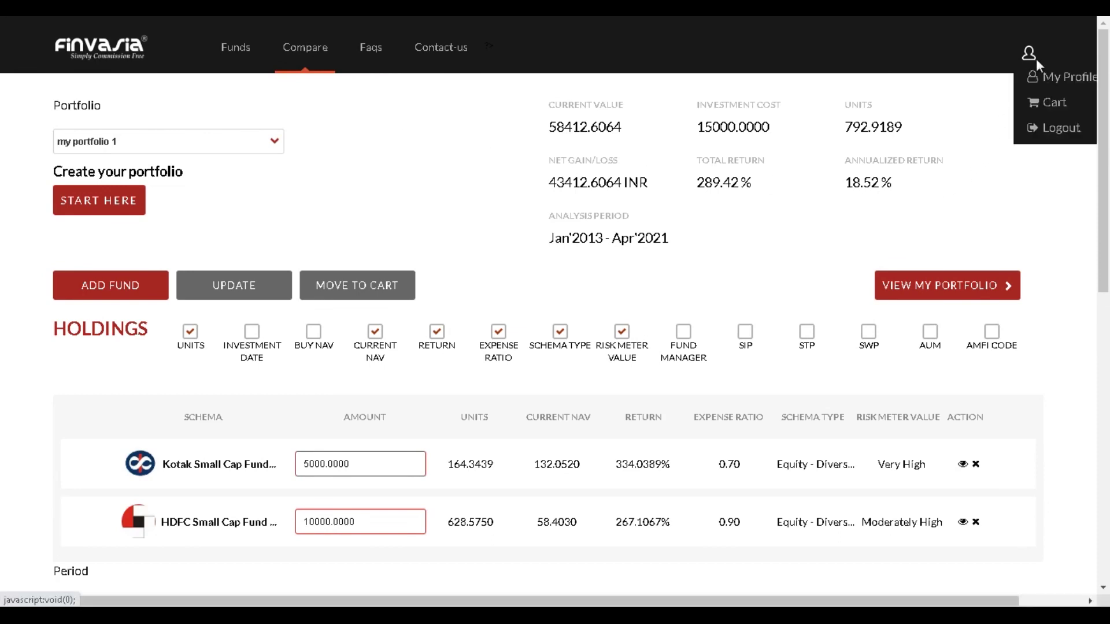
{"action": "left_click", "coordinate": [1076, 86]}
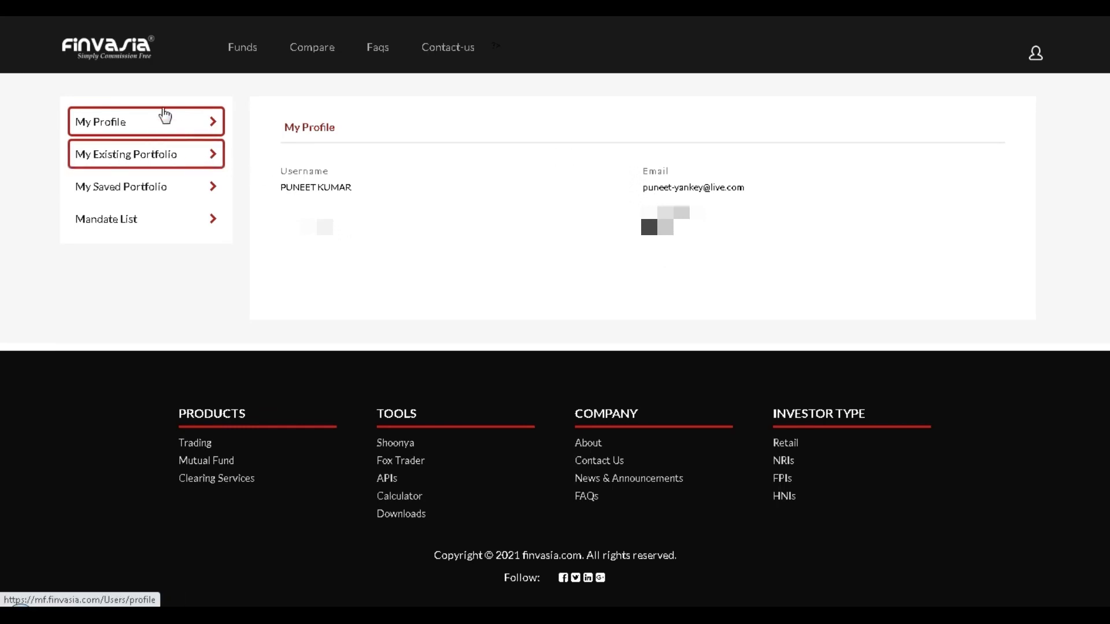
Step: Review confirmed and pending orders and holdings, then list saved portfolios (INR 20000, 15000 minimums)
{"action": "left_click", "coordinate": [195, 156]}
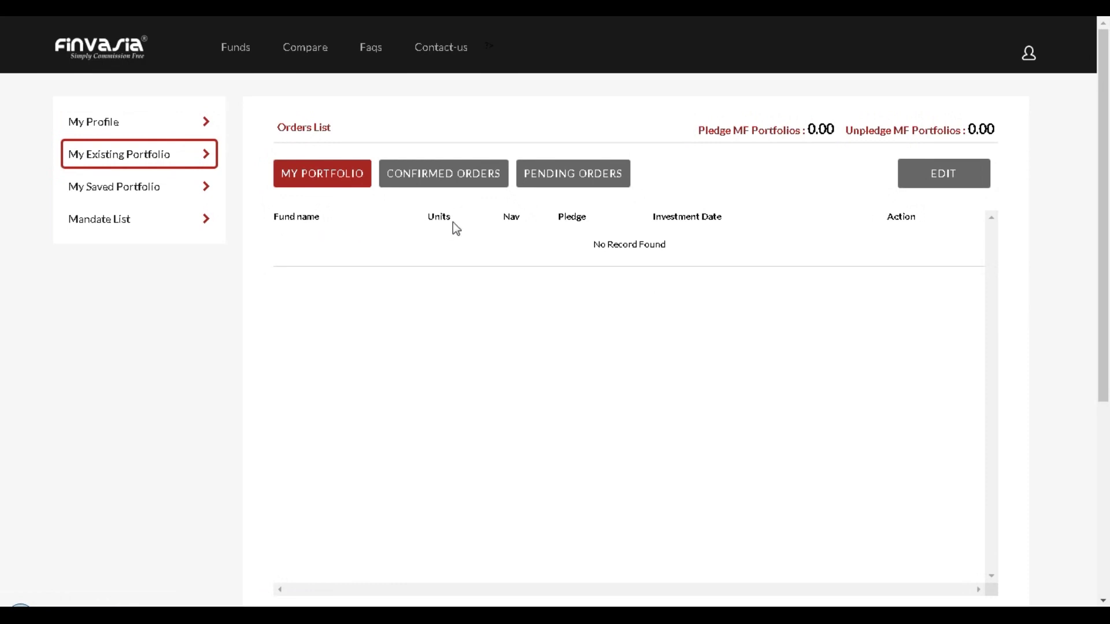
{"action": "left_click", "coordinate": [473, 175]}
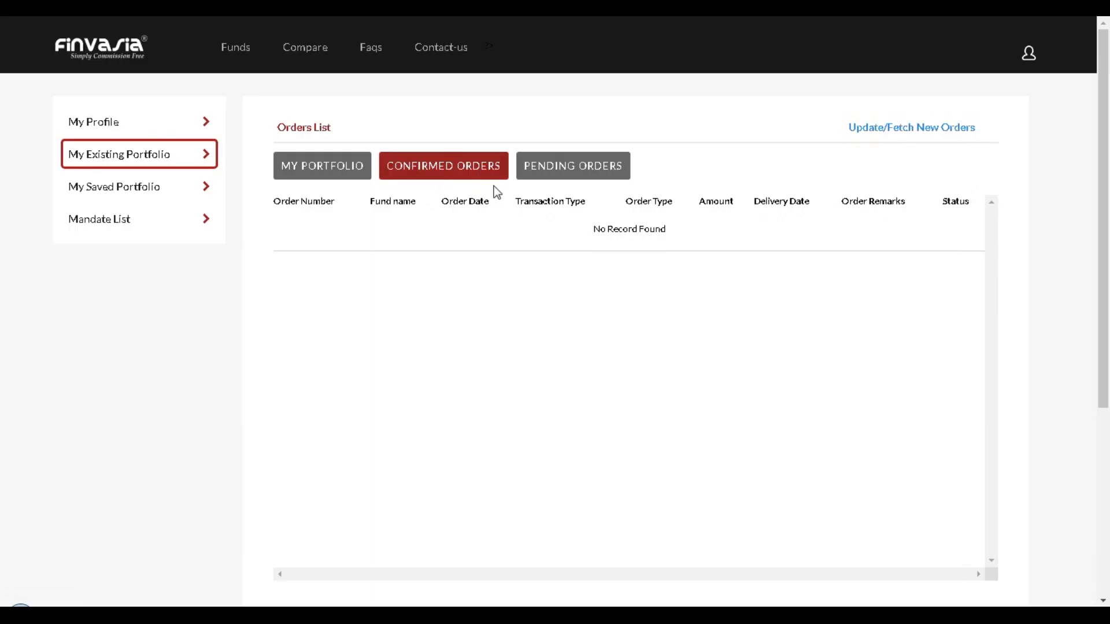
{"action": "left_click", "coordinate": [564, 166]}
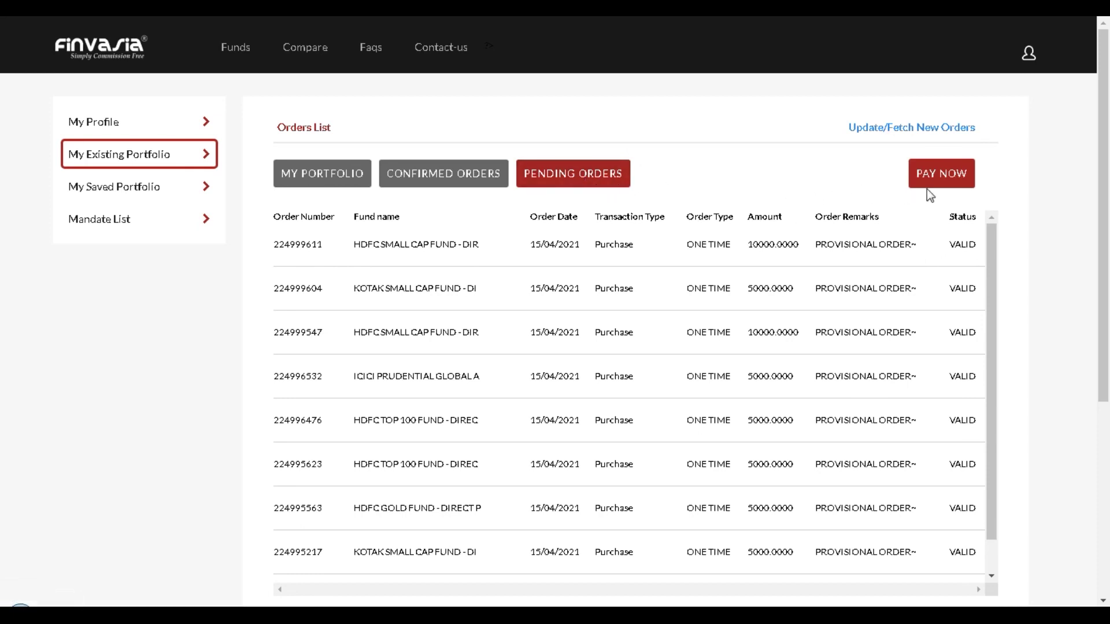
{"action": "left_click", "coordinate": [444, 174]}
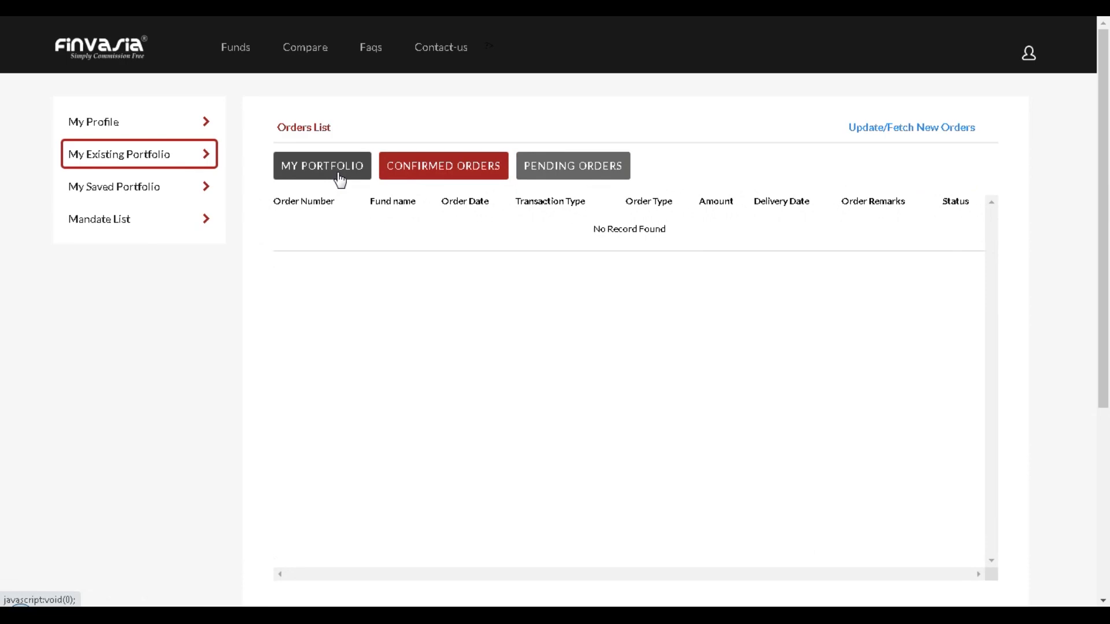
{"action": "left_click", "coordinate": [341, 174]}
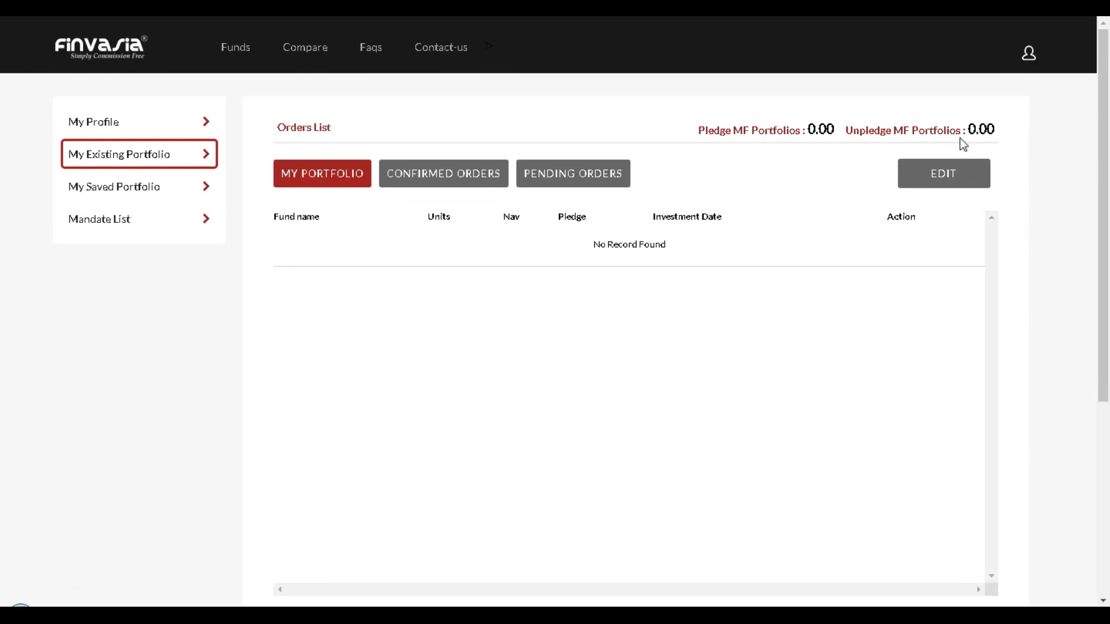
{"action": "left_click", "coordinate": [173, 194]}
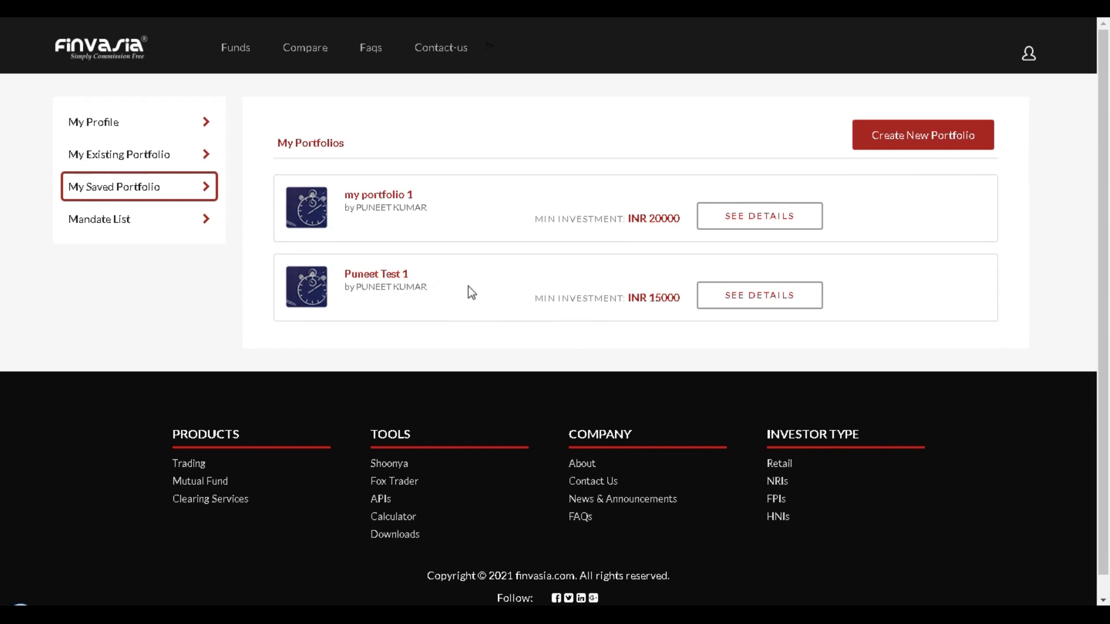
Step: Open the details and performance chart of the saved test portfolio with the INR 15000 minimum
{"action": "left_click", "coordinate": [746, 299]}
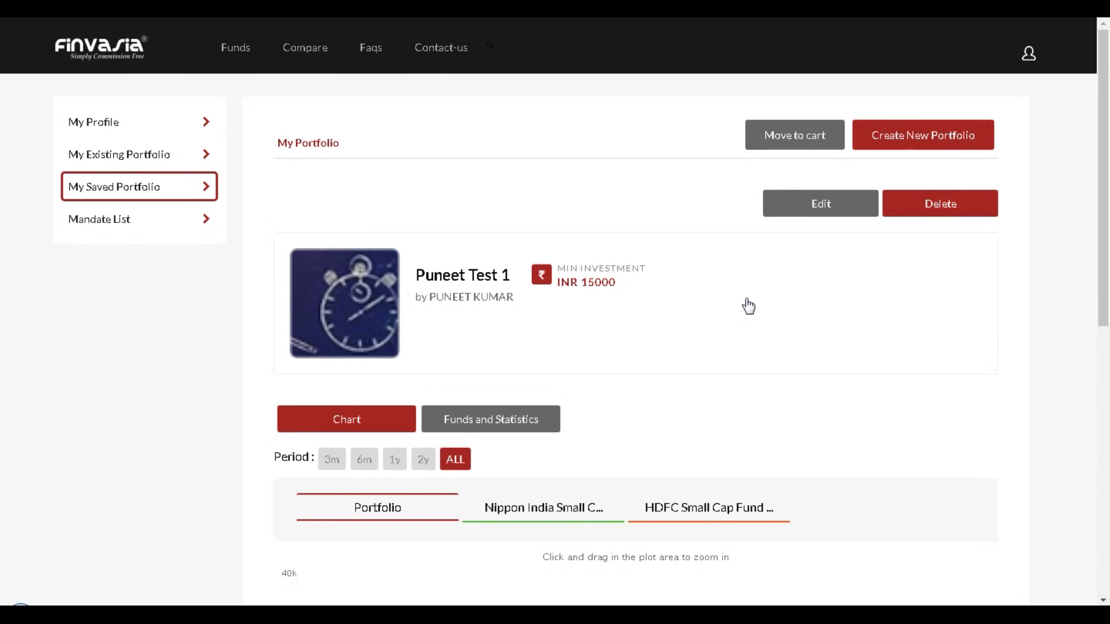
{"action": "scroll", "coordinate": [748, 307], "scroll_direction": "down", "scroll_amount": 3}
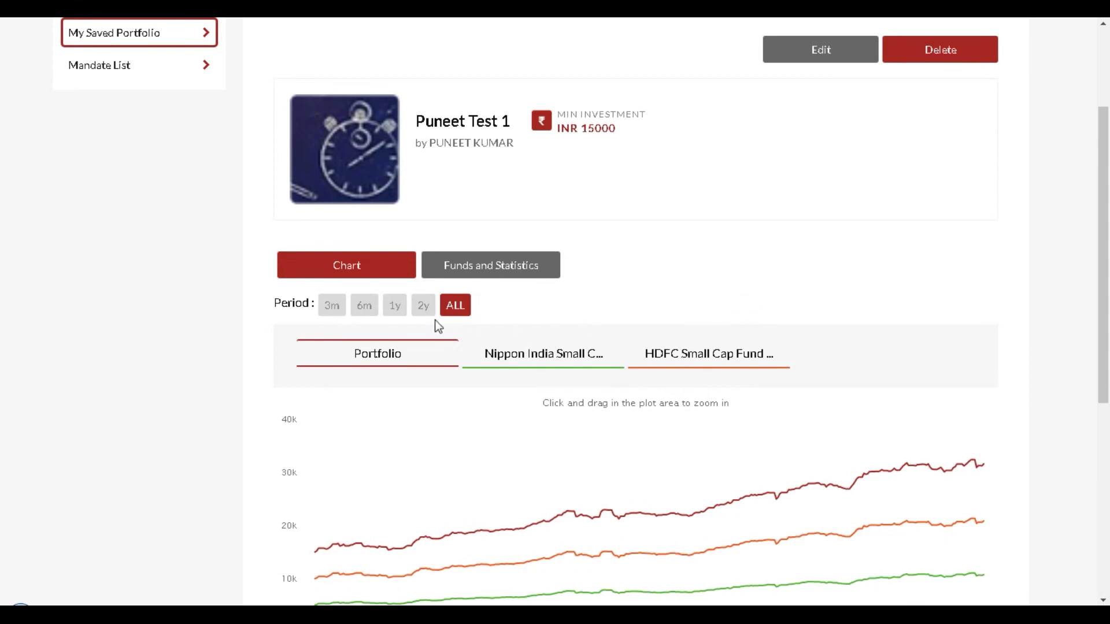
{"action": "left_click", "coordinate": [334, 310]}
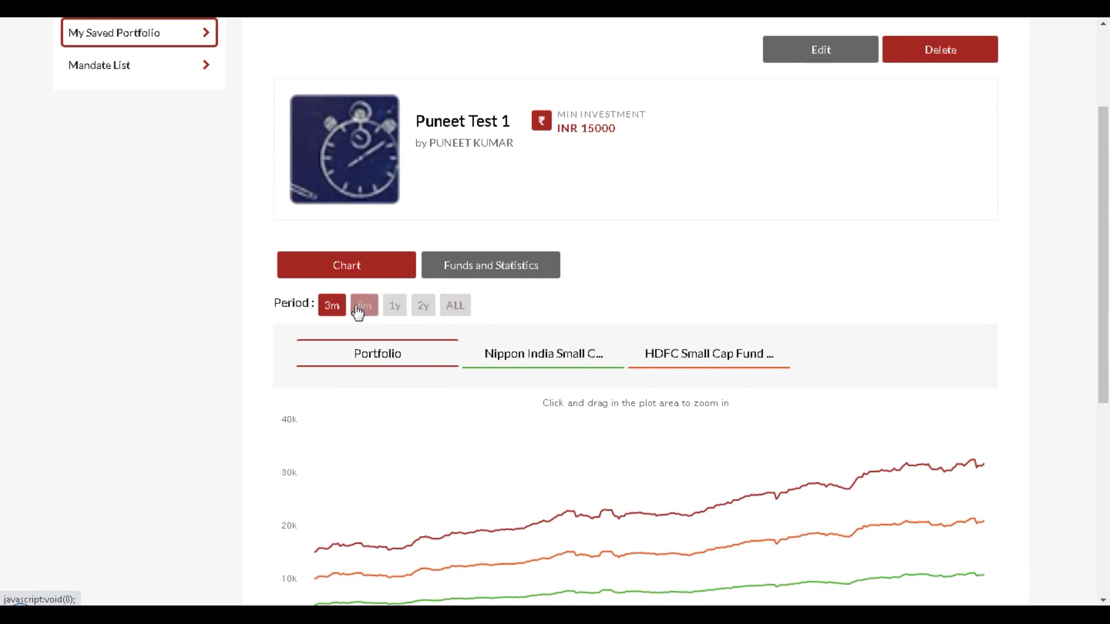
{"action": "left_click", "coordinate": [379, 312]}
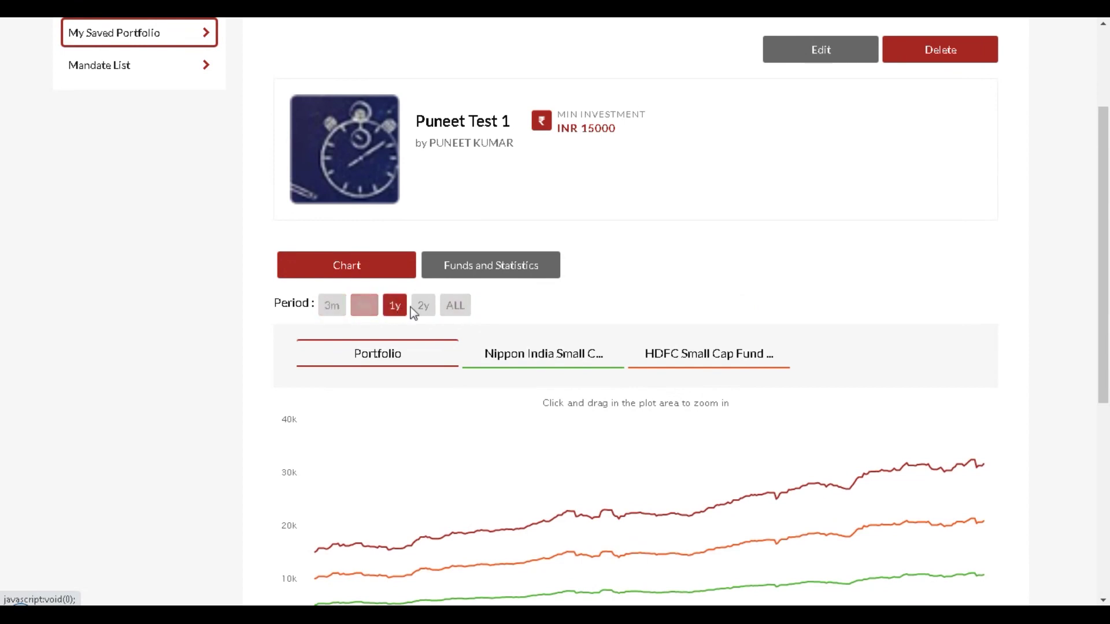
{"action": "left_click", "coordinate": [455, 311]}
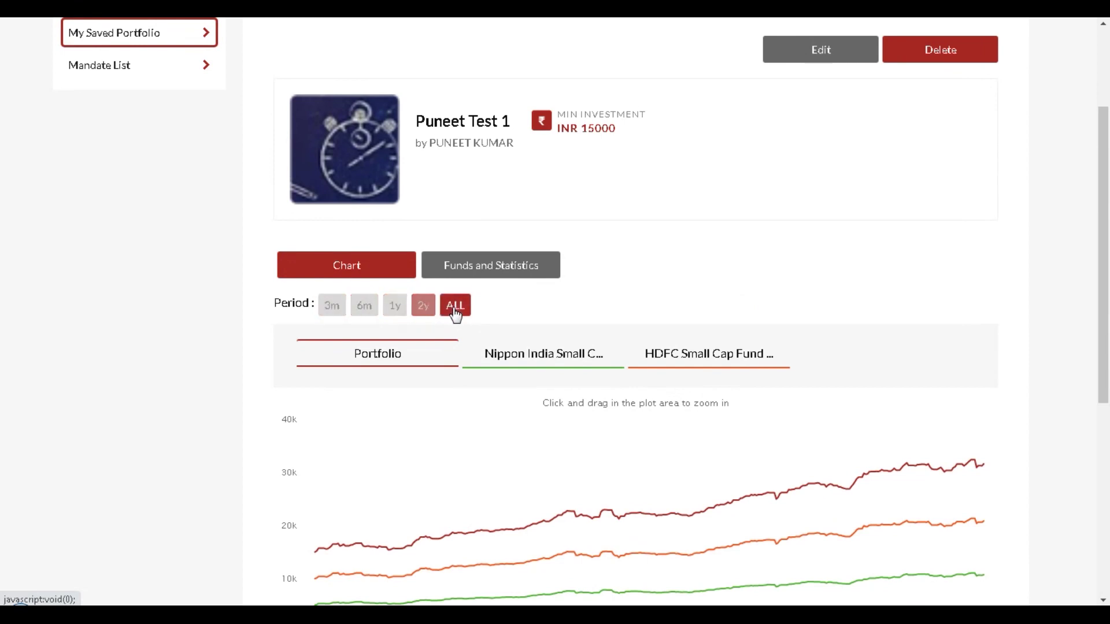
{"action": "left_click", "coordinate": [525, 350]}
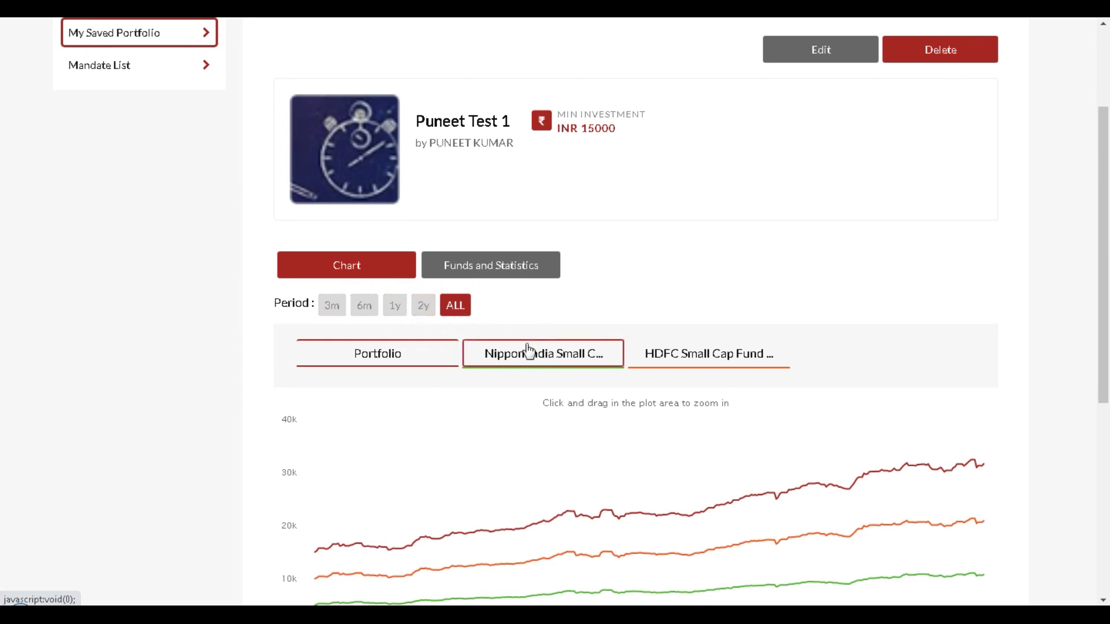
{"action": "scroll", "coordinate": [527, 350], "scroll_direction": "down", "scroll_amount": 3}
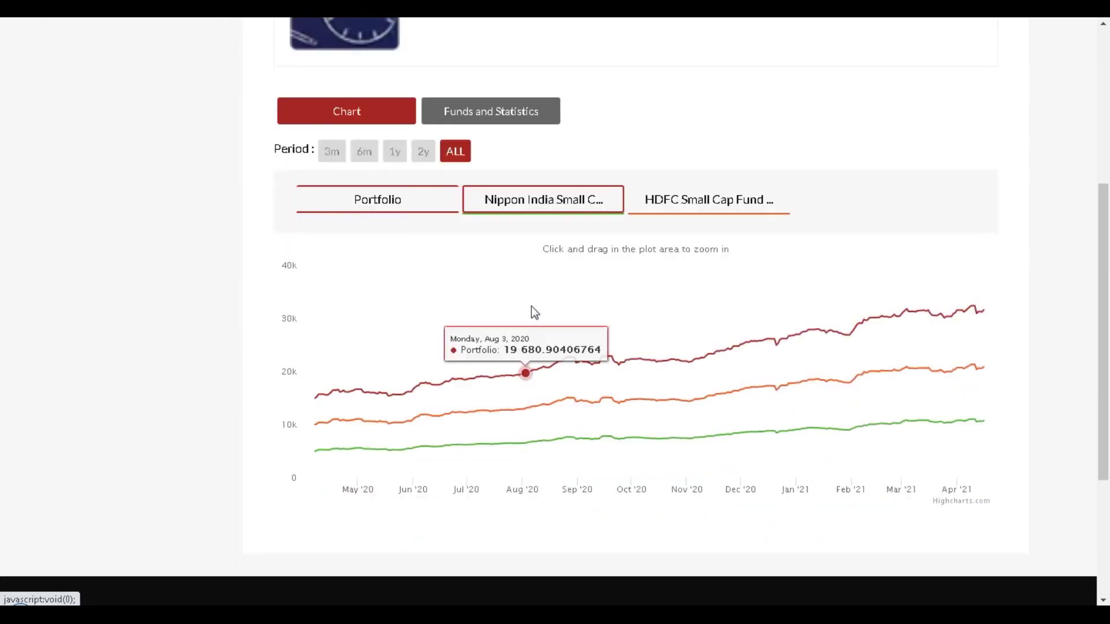
{"action": "left_click", "coordinate": [535, 202]}
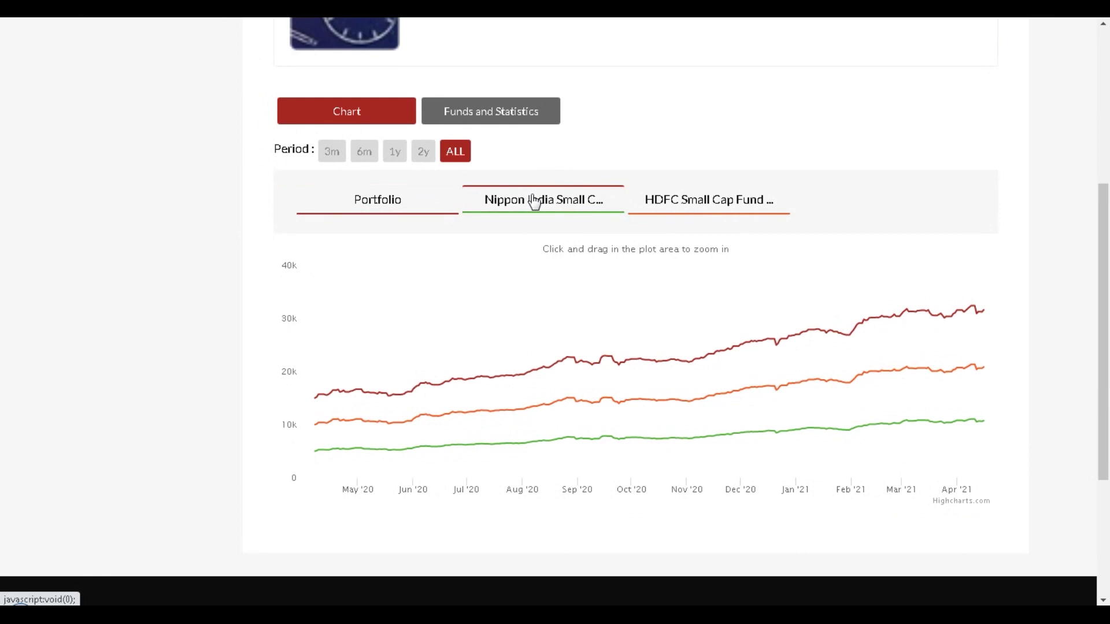
{"action": "left_click", "coordinate": [674, 207]}
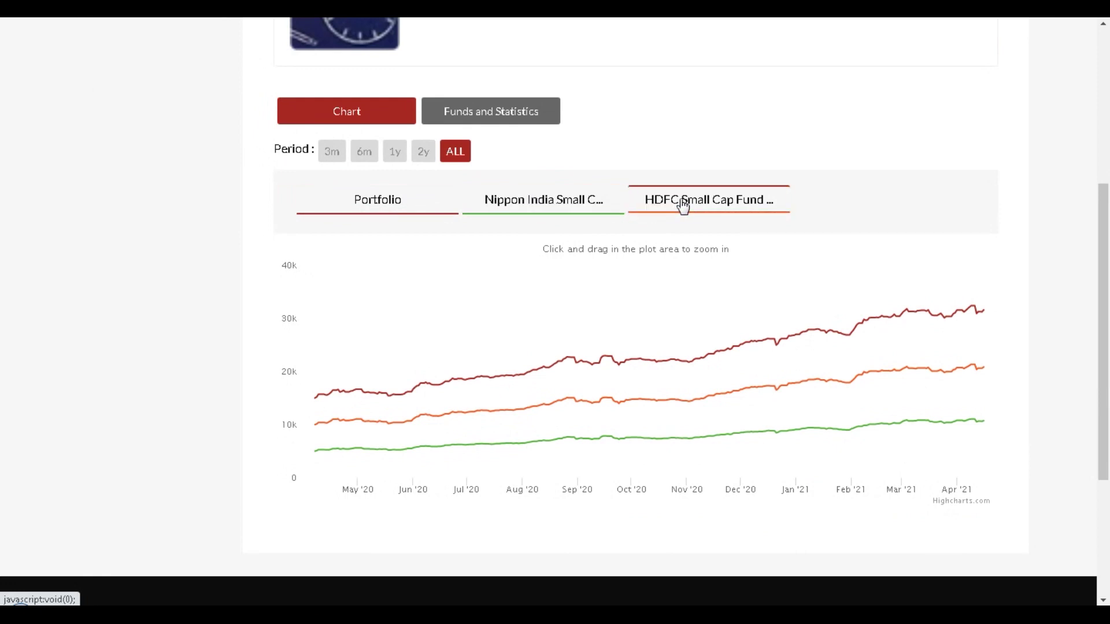
{"action": "left_click", "coordinate": [596, 203]}
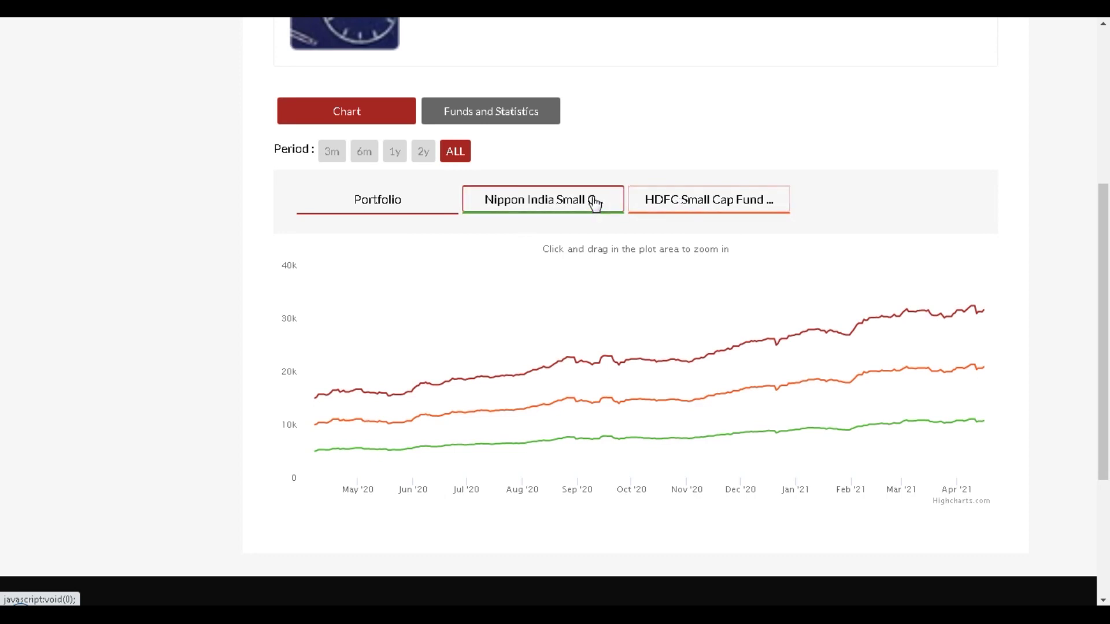
{"action": "left_click", "coordinate": [400, 208]}
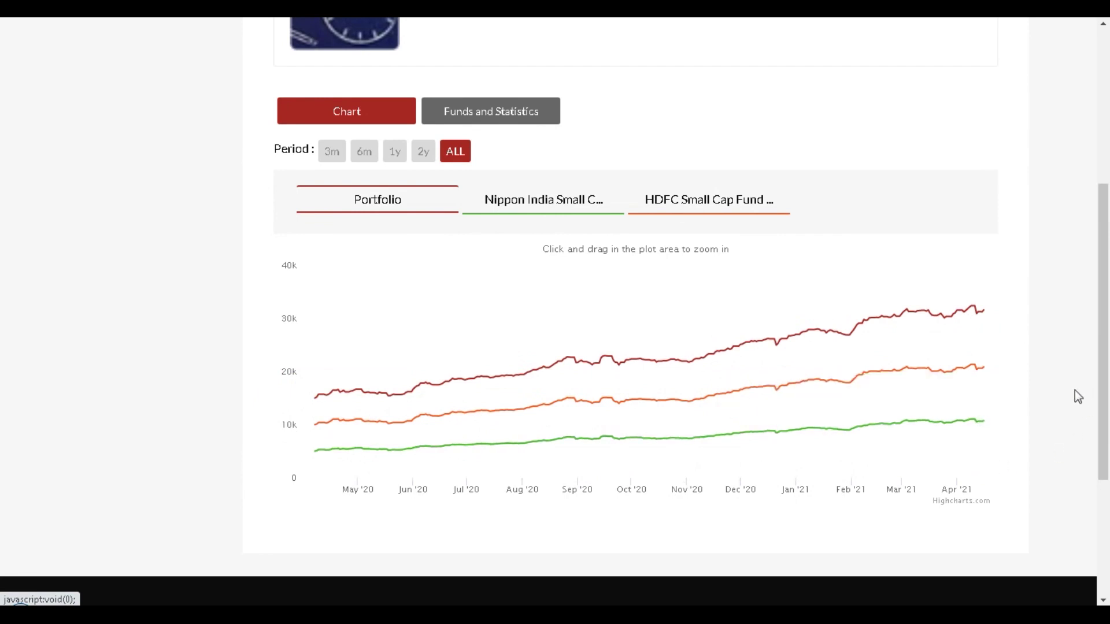
{"action": "scroll", "coordinate": [1074, 391], "scroll_direction": "up", "scroll_amount": 1}
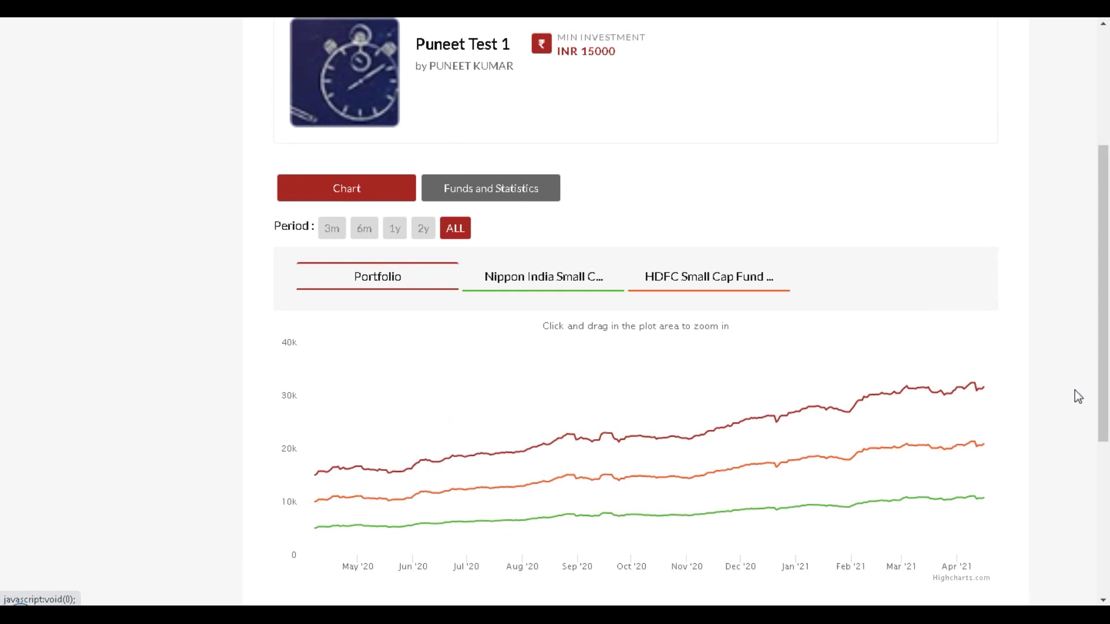
{"action": "scroll", "coordinate": [1074, 391], "scroll_direction": "up", "scroll_amount": 3}
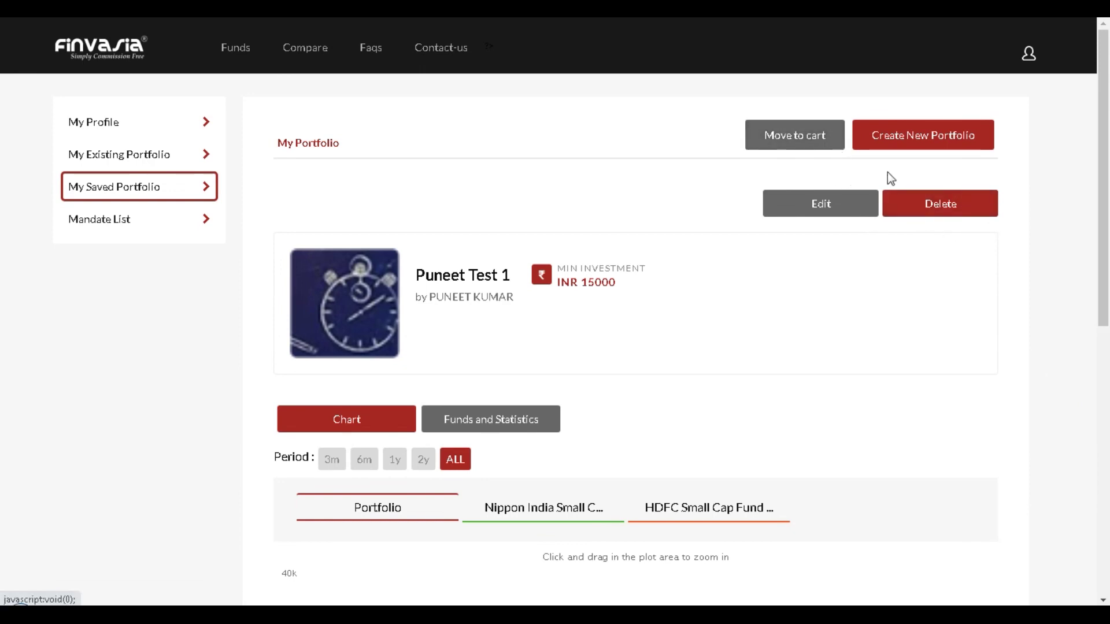
{"action": "scroll", "coordinate": [956, 181], "scroll_direction": "down", "scroll_amount": 3}
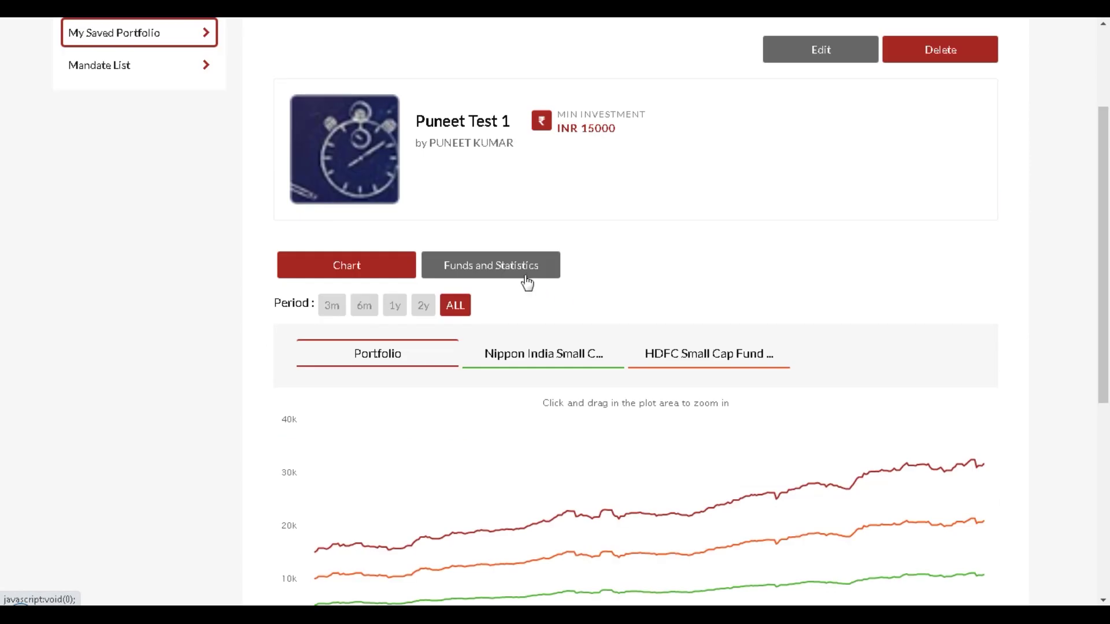
Step: Show the portfolio's funds and statistics and view Nippon India Small Cap Fund (G)'s asset allocation
{"action": "left_click", "coordinate": [436, 276]}
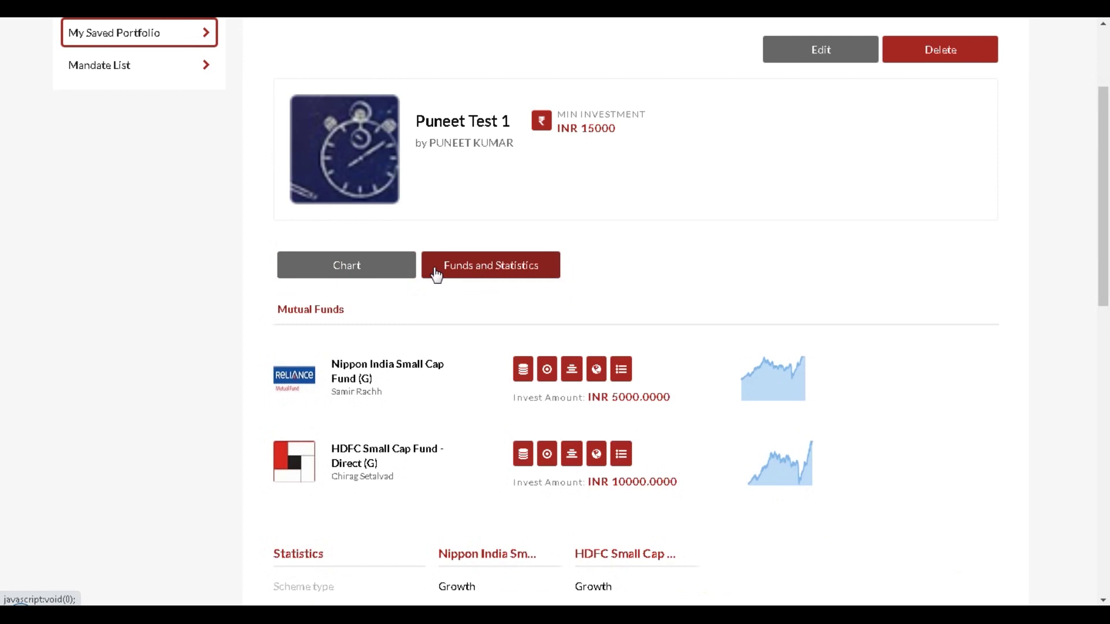
{"action": "scroll", "coordinate": [436, 276], "scroll_direction": "down", "scroll_amount": 3}
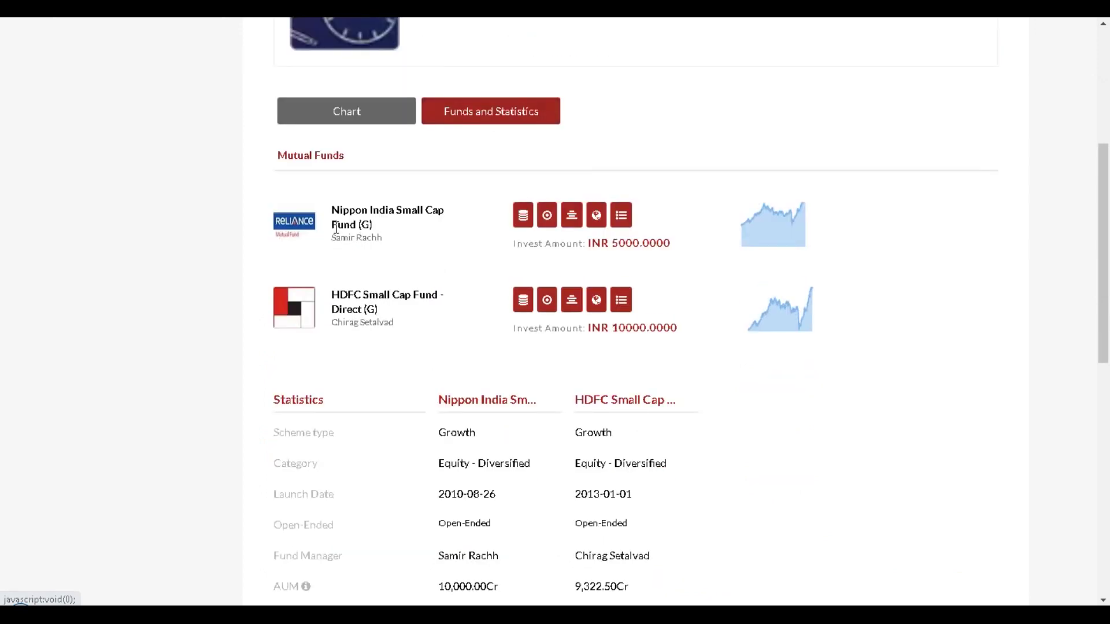
{"action": "left_click_drag", "start_coordinate": [337, 208], "coordinate": [374, 231]}
{"action": "left_click", "coordinate": [523, 223]}
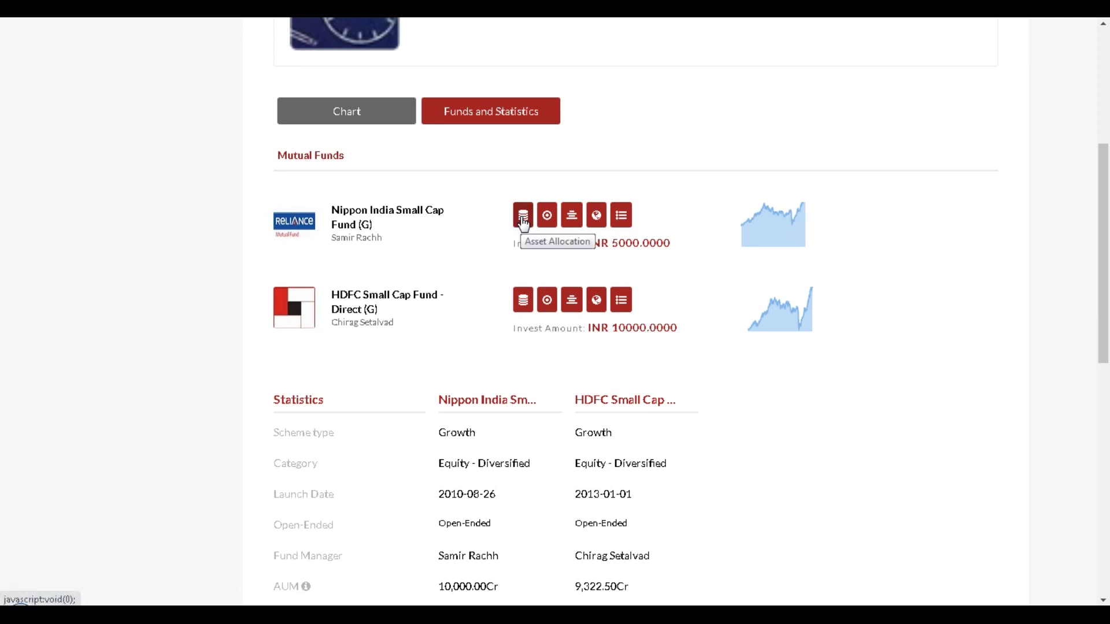
{"action": "left_click", "coordinate": [523, 222]}
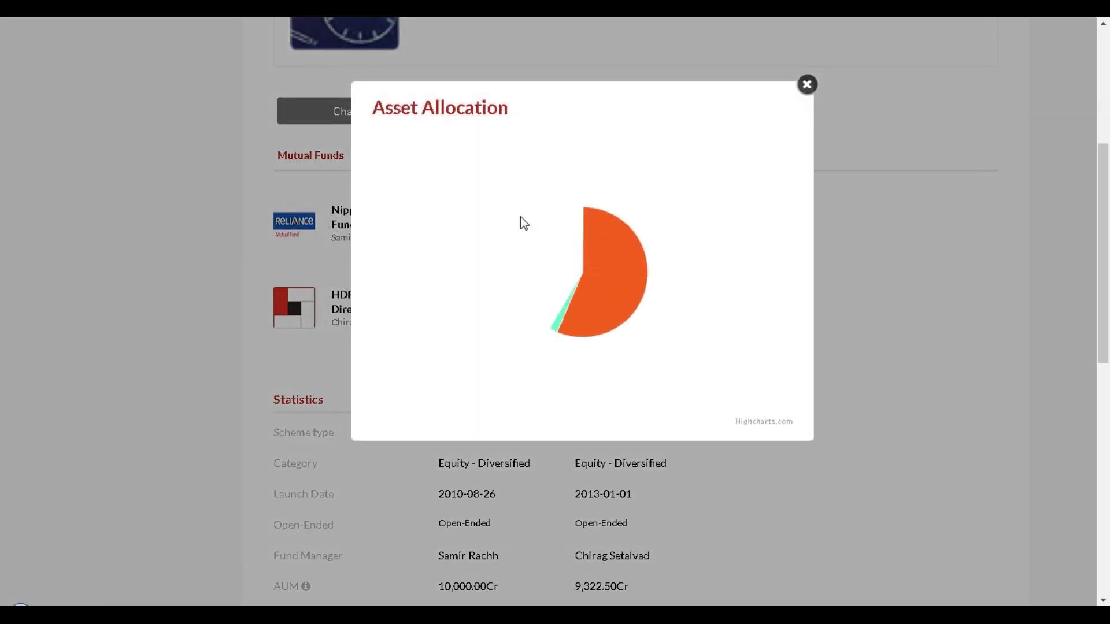
{"action": "key", "text": "Escape"}
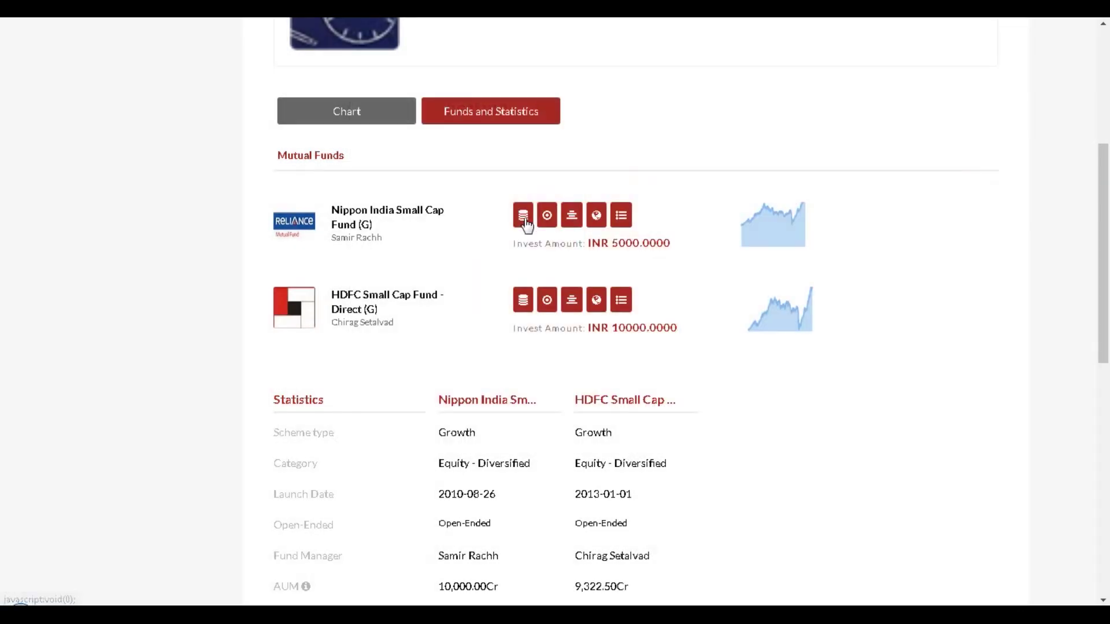
Step: Check the Nippon fund's equity sector allocation and NAV chart, then show its top 10 holdings
{"action": "left_click", "coordinate": [548, 217]}
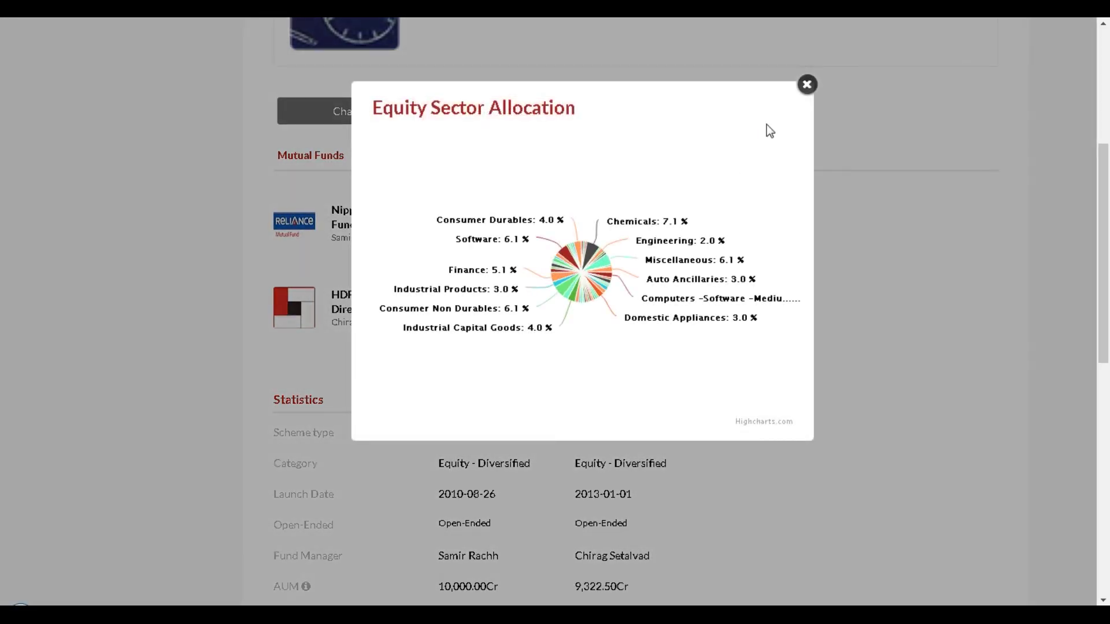
{"action": "left_click", "coordinate": [807, 85]}
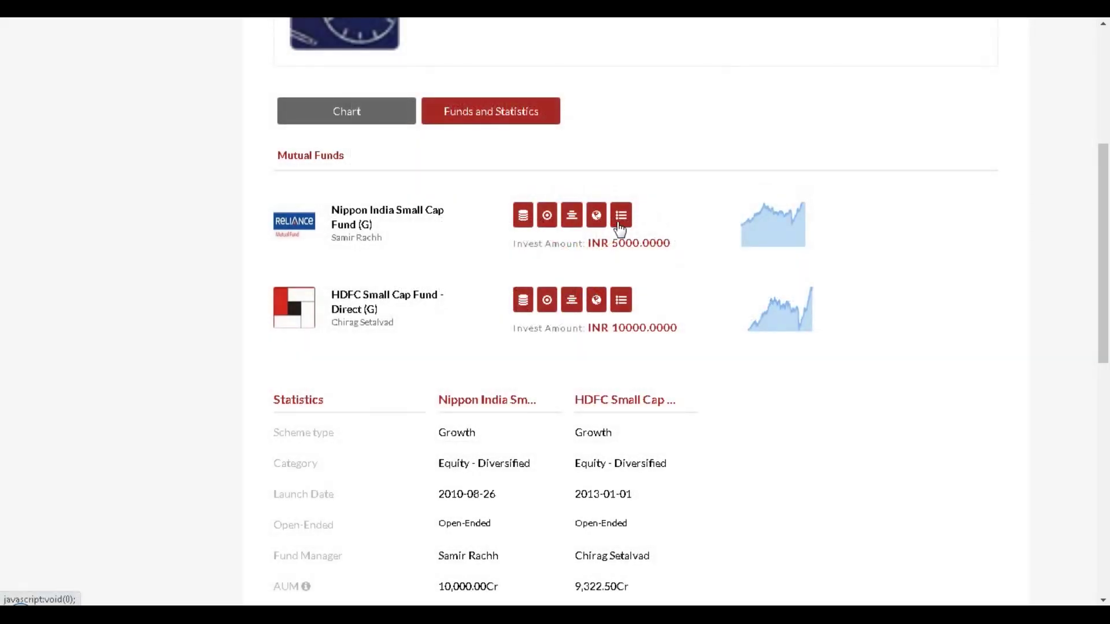
{"action": "left_click", "coordinate": [597, 219]}
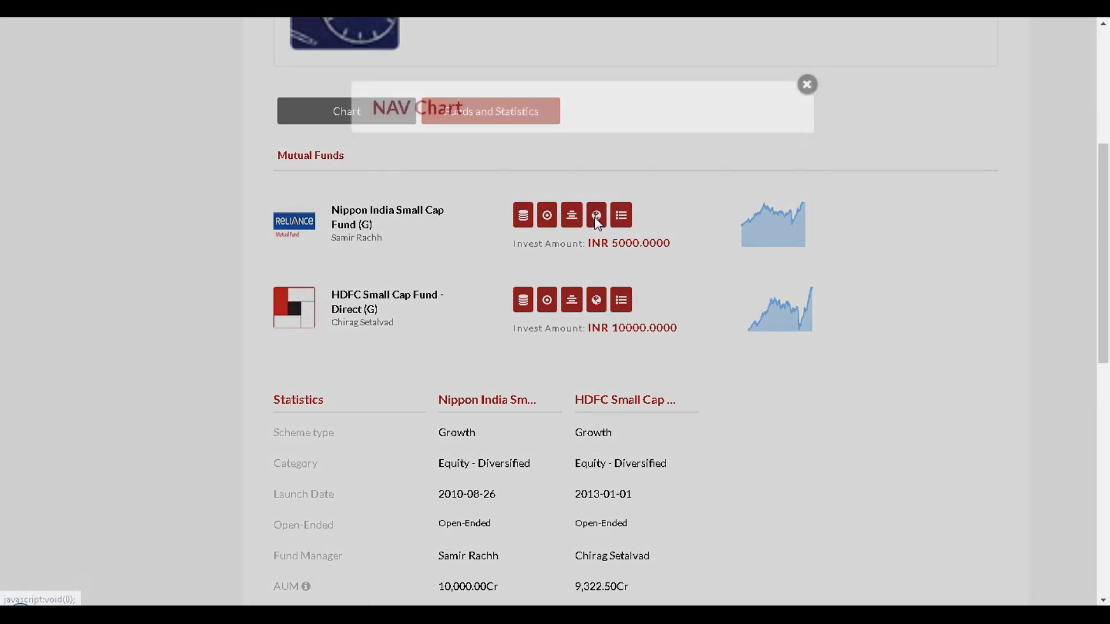
{"action": "key", "text": "Escape"}
{"action": "left_click", "coordinate": [614, 217]}
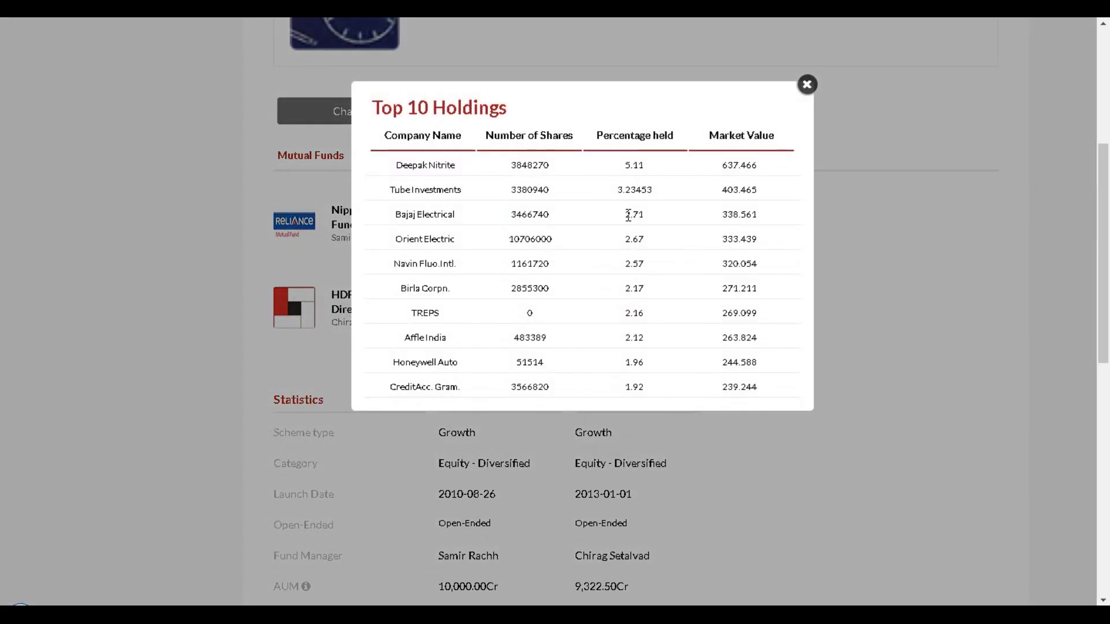
Step: Close the holdings list and highlight the Statistics heading and Nippon India fund column
{"action": "left_click", "coordinate": [805, 85]}
{"action": "scroll", "coordinate": [832, 317], "scroll_direction": "down", "scroll_amount": 5}
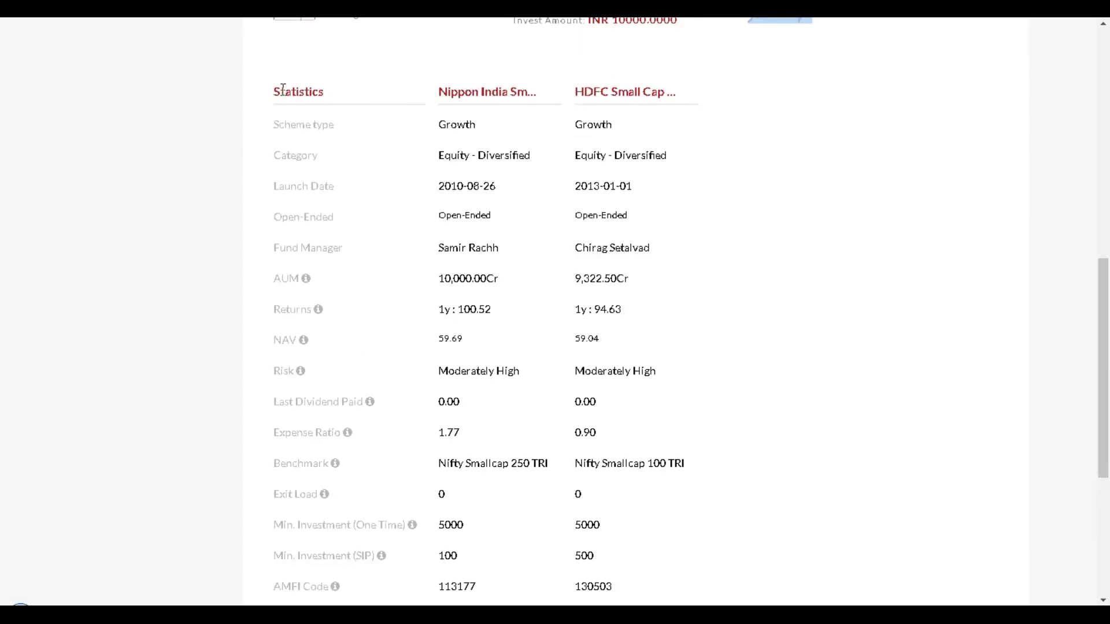
{"action": "left_click_drag", "start_coordinate": [273, 92], "coordinate": [327, 93]}
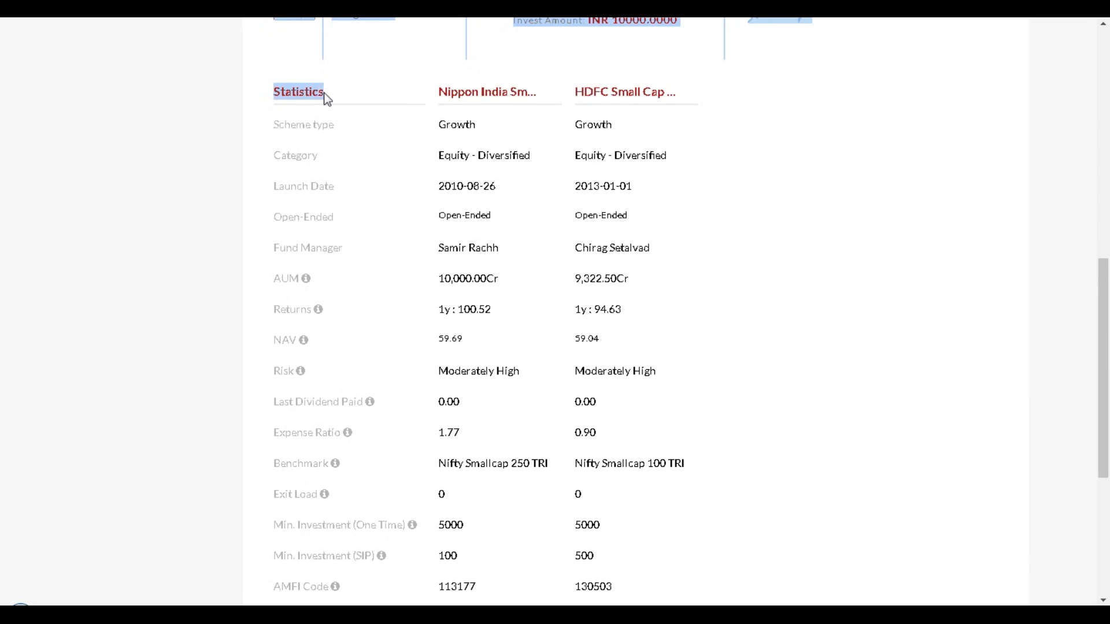
{"action": "left_click_drag", "start_coordinate": [441, 90], "coordinate": [669, 102]}
{"action": "left_click", "coordinate": [894, 307]}
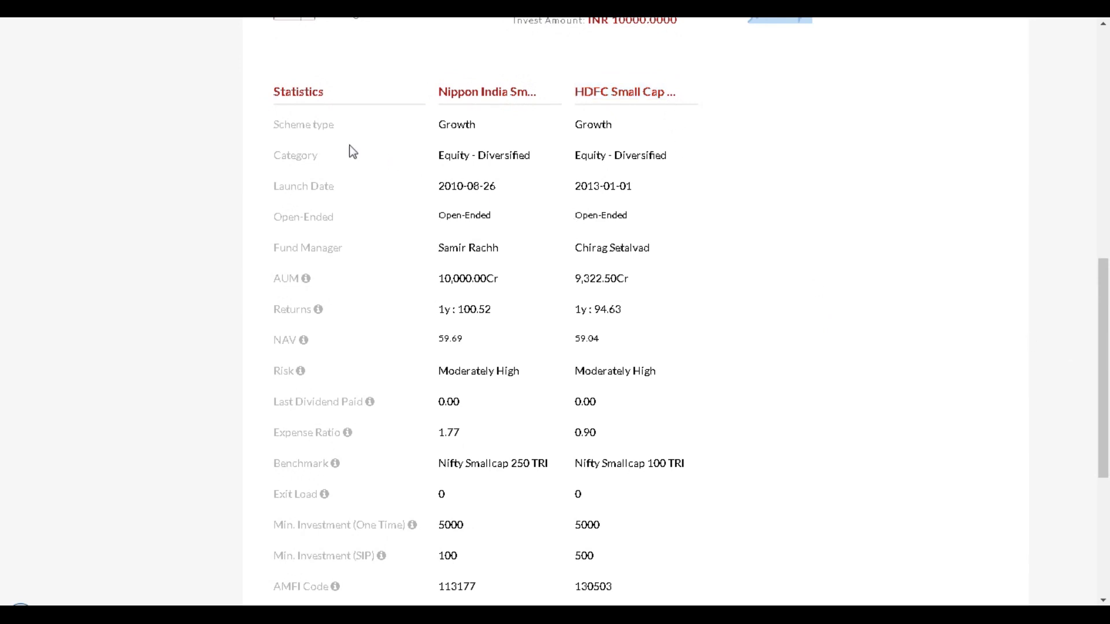
Step: Highlight and scroll through the rows of the Nippon fund's statistics table
{"action": "left_click_drag", "start_coordinate": [276, 124], "coordinate": [578, 136]}
{"action": "left_click", "coordinate": [601, 154]}
{"action": "scroll", "coordinate": [598, 230], "scroll_direction": "down", "scroll_amount": 2}
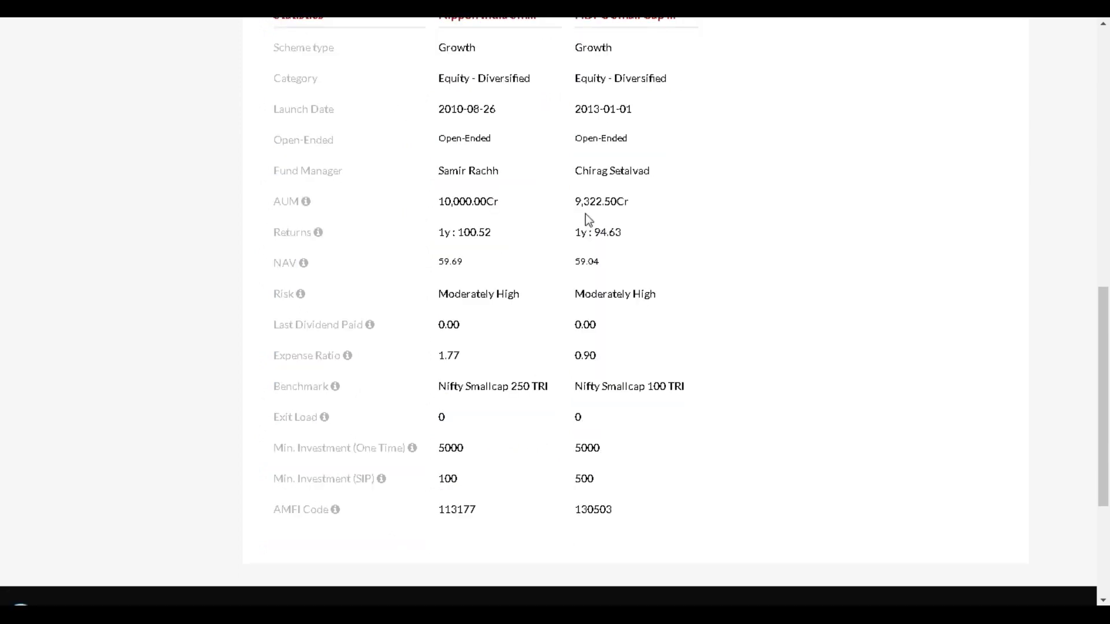
{"action": "scroll", "coordinate": [612, 221], "scroll_direction": "up", "scroll_amount": 3}
{"action": "scroll", "coordinate": [664, 243], "scroll_direction": "down", "scroll_amount": 2}
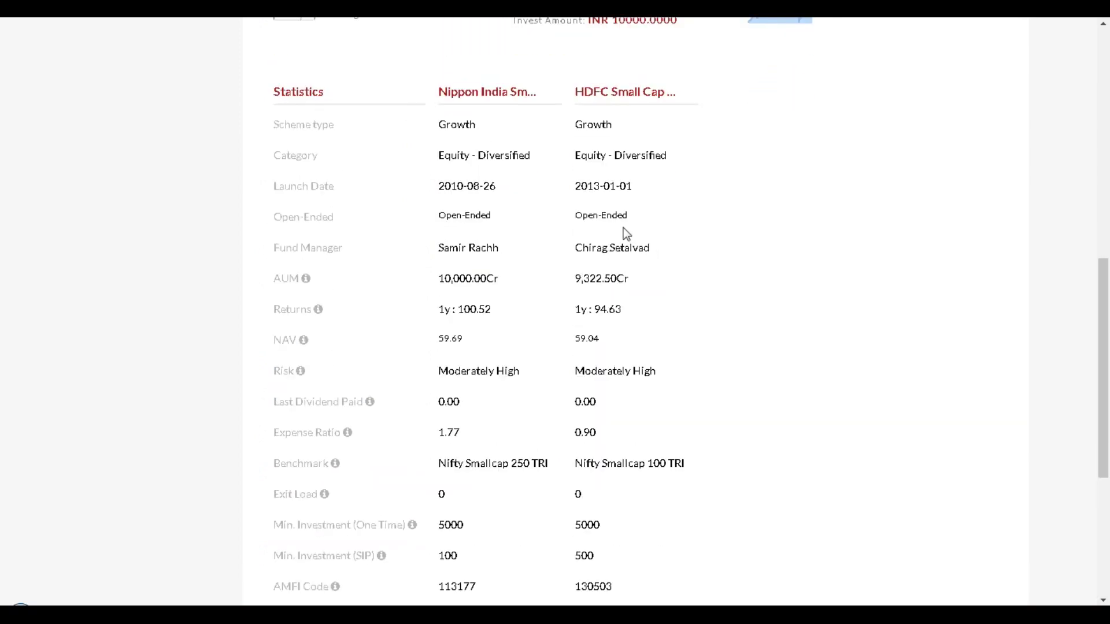
{"action": "left_click_drag", "start_coordinate": [276, 155], "coordinate": [641, 172]}
{"action": "left_click", "coordinate": [272, 166]}
{"action": "scroll", "coordinate": [641, 390], "scroll_direction": "down", "scroll_amount": 2}
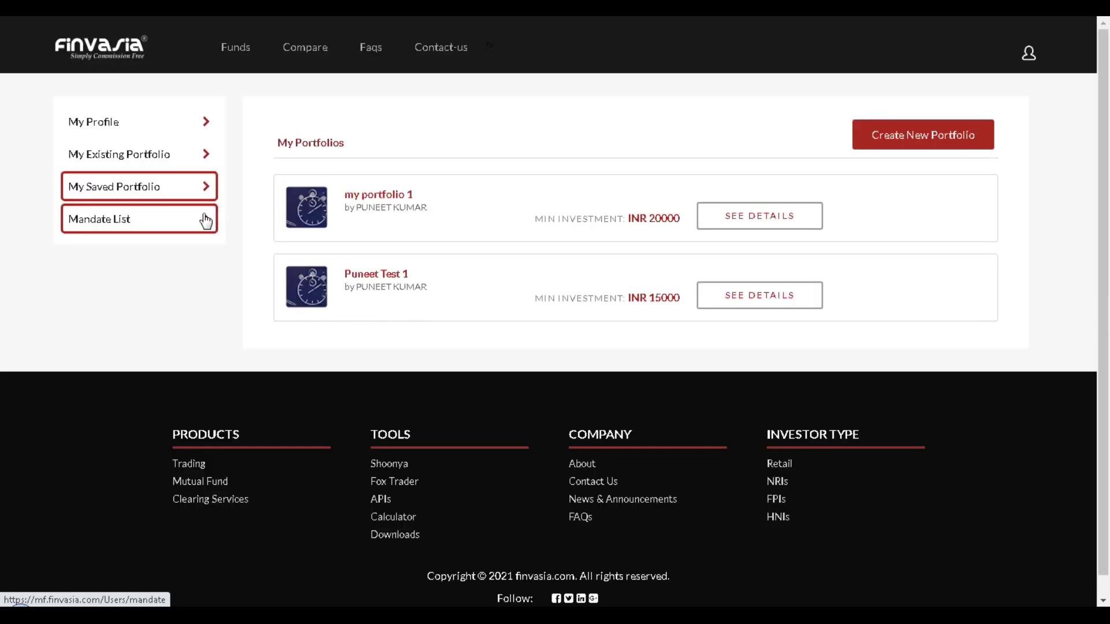
Step: Open the Mandate List page, which shows no mandate records
{"action": "left_click", "coordinate": [206, 220]}
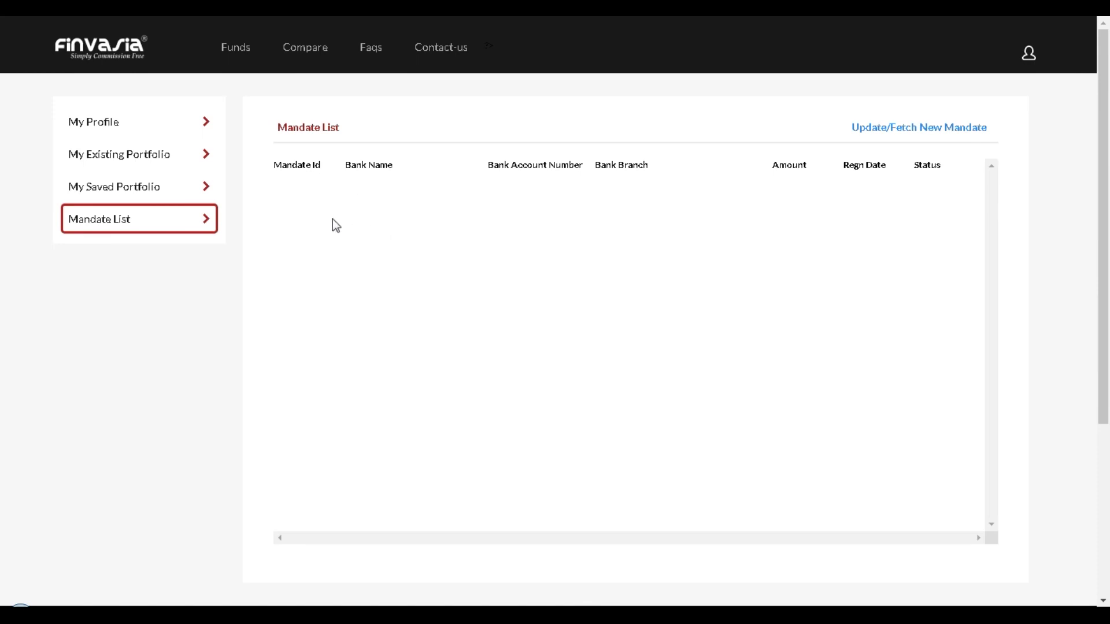
Step: Fetch new mandate details and scroll the Compare holdings (value 2710.3064, -66.93% return)
{"action": "left_click", "coordinate": [932, 126]}
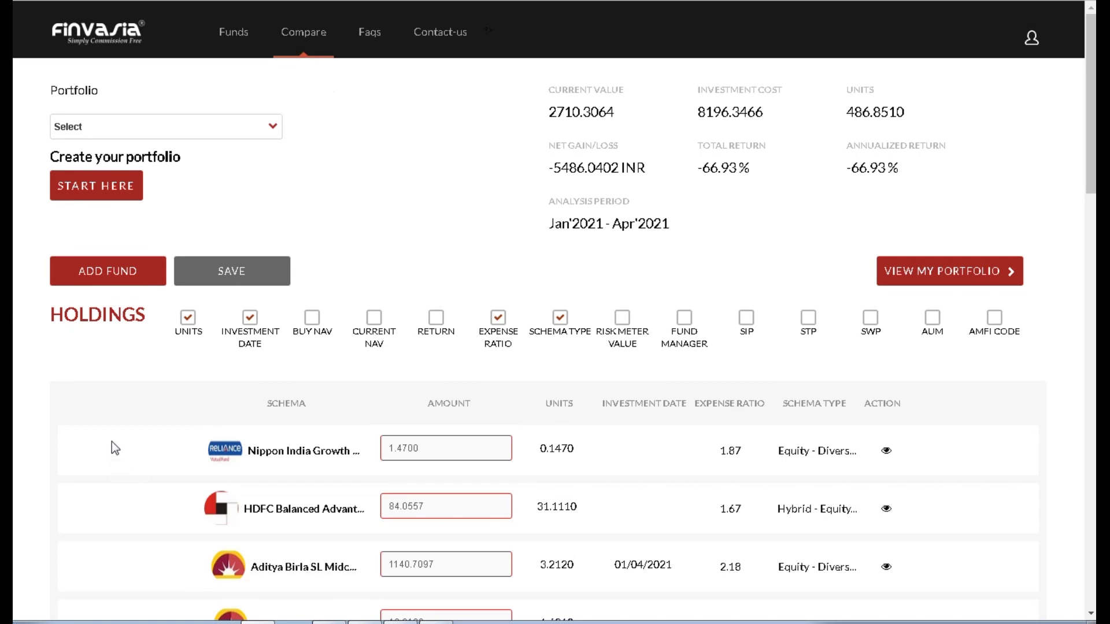
{"action": "scroll", "coordinate": [115, 448], "scroll_direction": "down", "scroll_amount": 7}
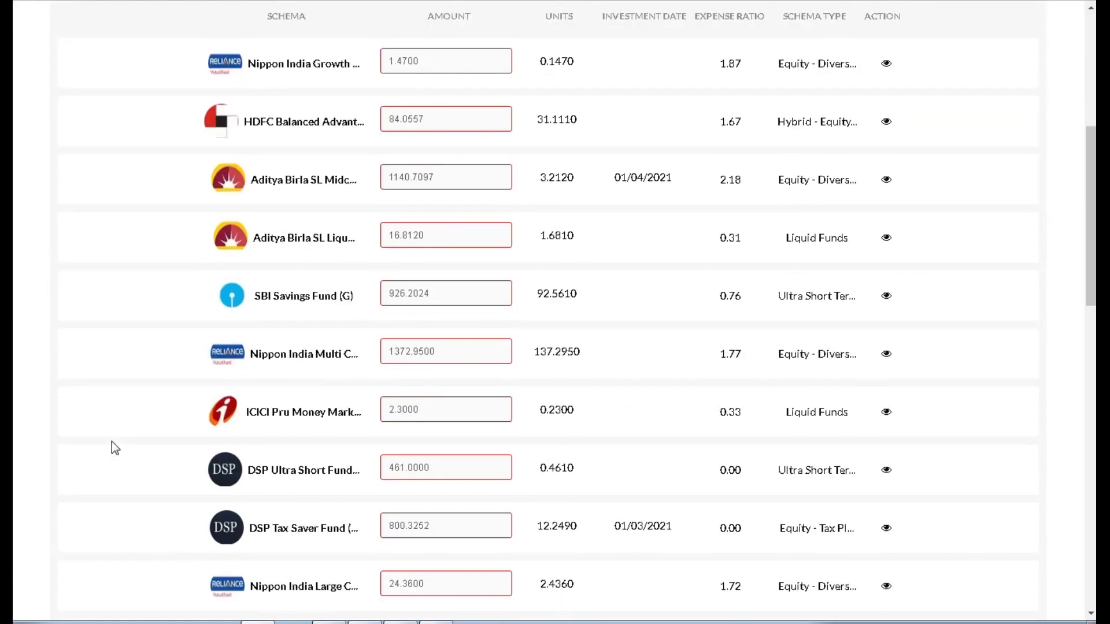
{"action": "scroll", "coordinate": [113, 448], "scroll_direction": "down", "scroll_amount": 4}
{"action": "scroll", "coordinate": [113, 448], "scroll_direction": "down", "scroll_amount": 4}
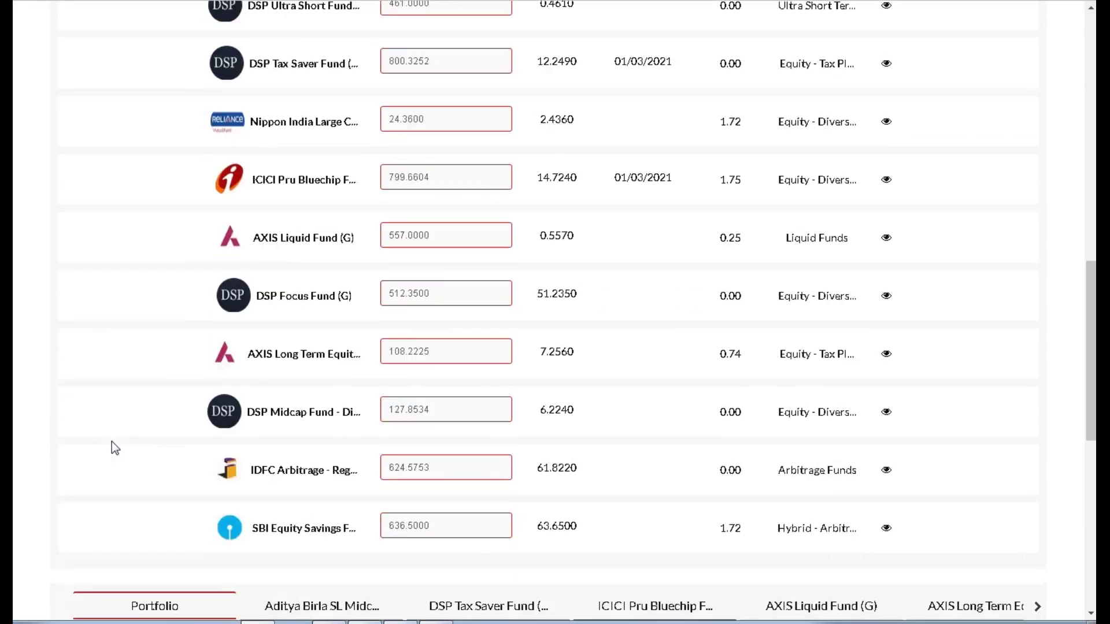
{"action": "scroll", "coordinate": [112, 441], "scroll_direction": "down", "scroll_amount": 2}
{"action": "scroll", "coordinate": [112, 442], "scroll_direction": "up", "scroll_amount": 7}
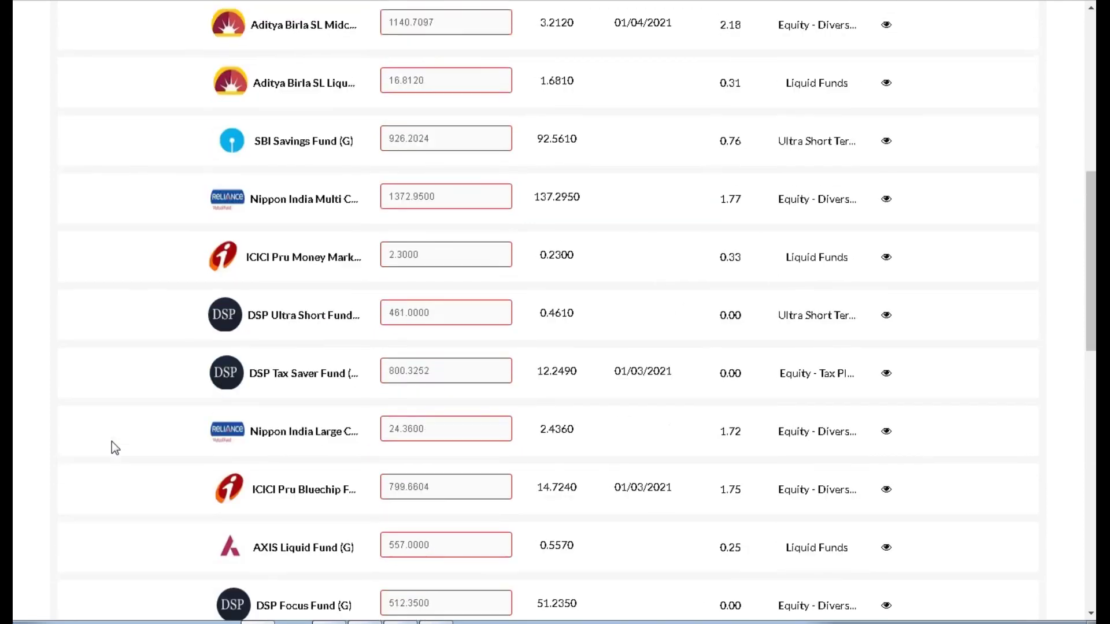
{"action": "scroll", "coordinate": [112, 442], "scroll_direction": "up", "scroll_amount": 7}
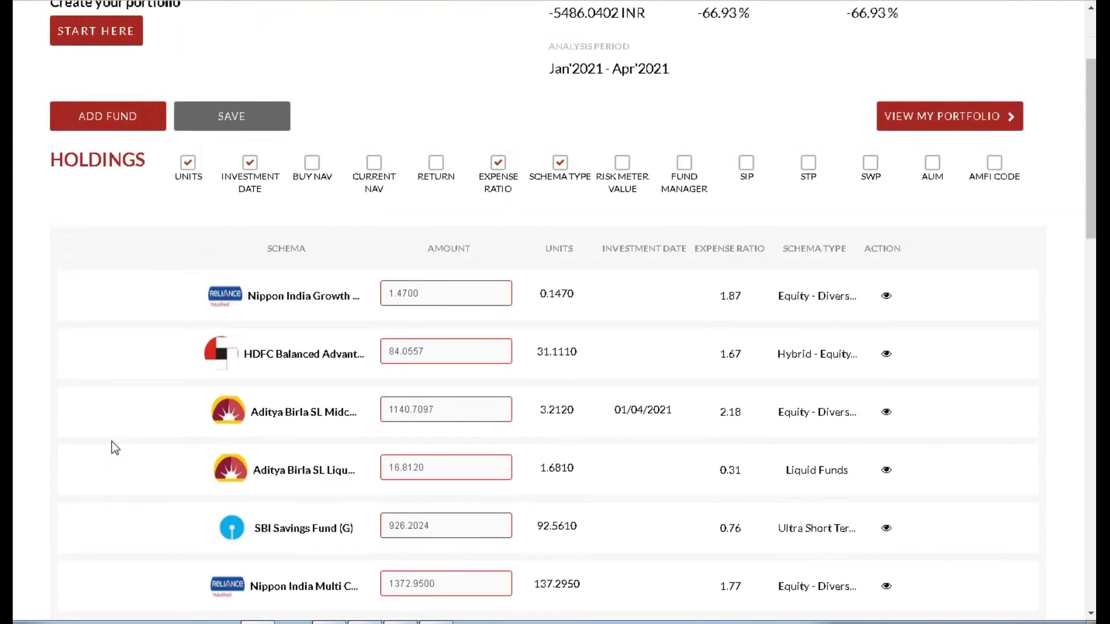
{"action": "scroll", "coordinate": [113, 448], "scroll_direction": "up", "scroll_amount": 3}
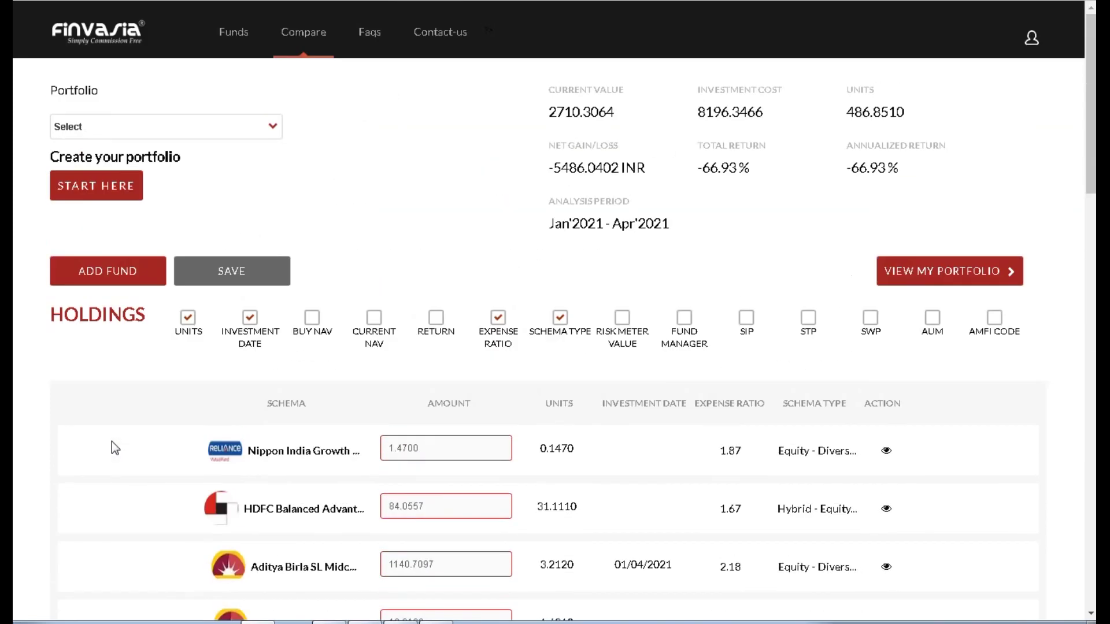
{"action": "left_click", "coordinate": [1032, 38]}
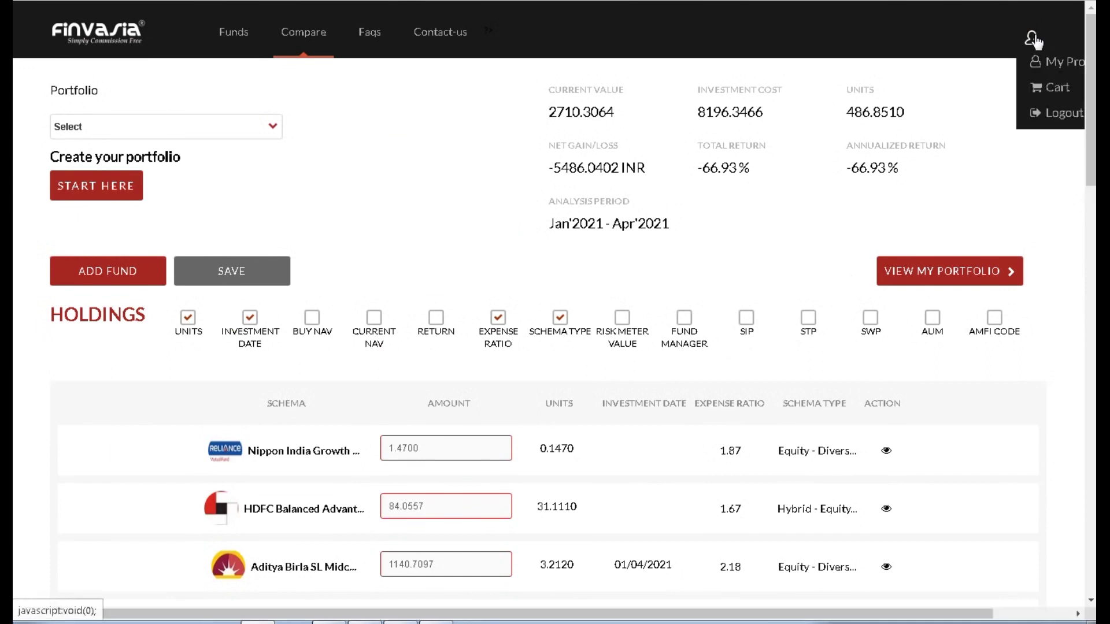
Step: Go to My Profile's existing portfolio orders and make the investment dates editable
{"action": "left_click", "coordinate": [1065, 66]}
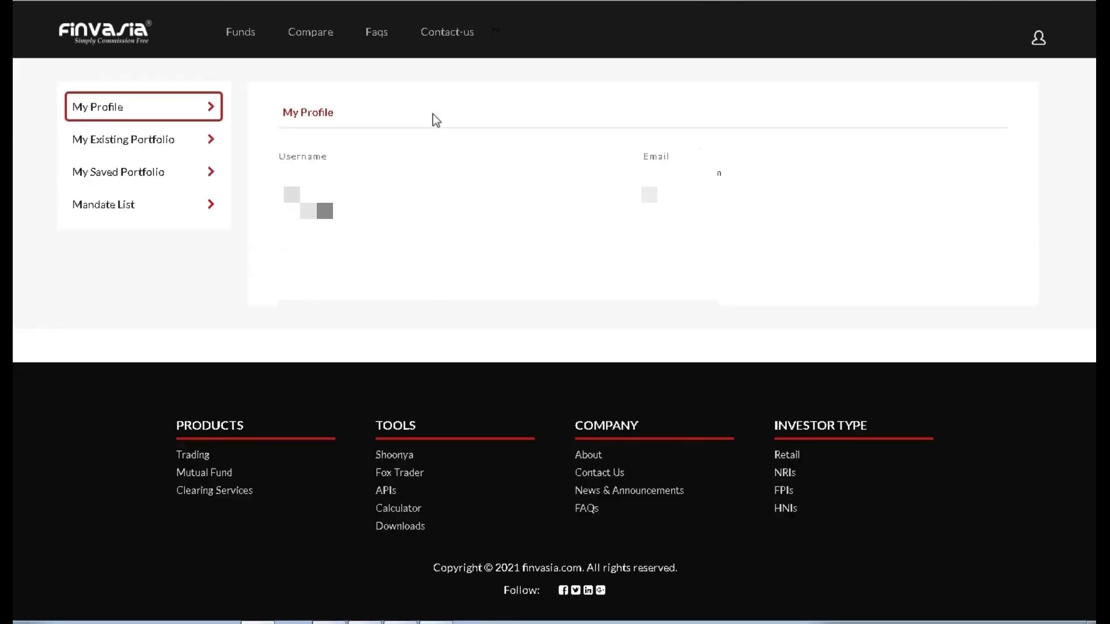
{"action": "left_click", "coordinate": [185, 141]}
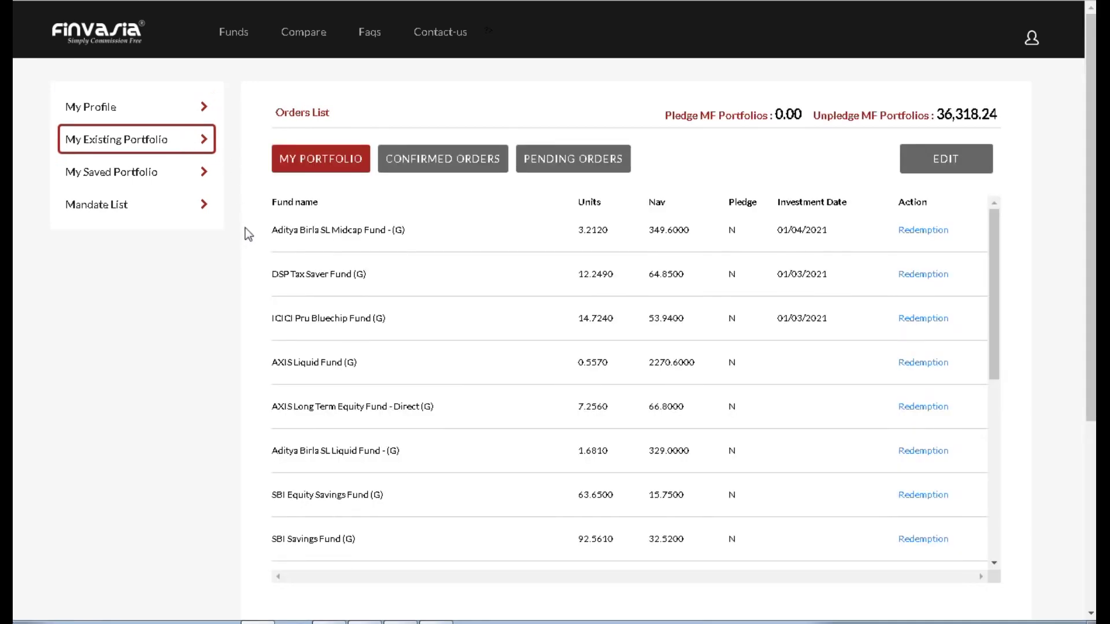
{"action": "scroll", "coordinate": [247, 234], "scroll_direction": "down", "scroll_amount": 3}
{"action": "scroll", "coordinate": [248, 234], "scroll_direction": "up", "scroll_amount": 1}
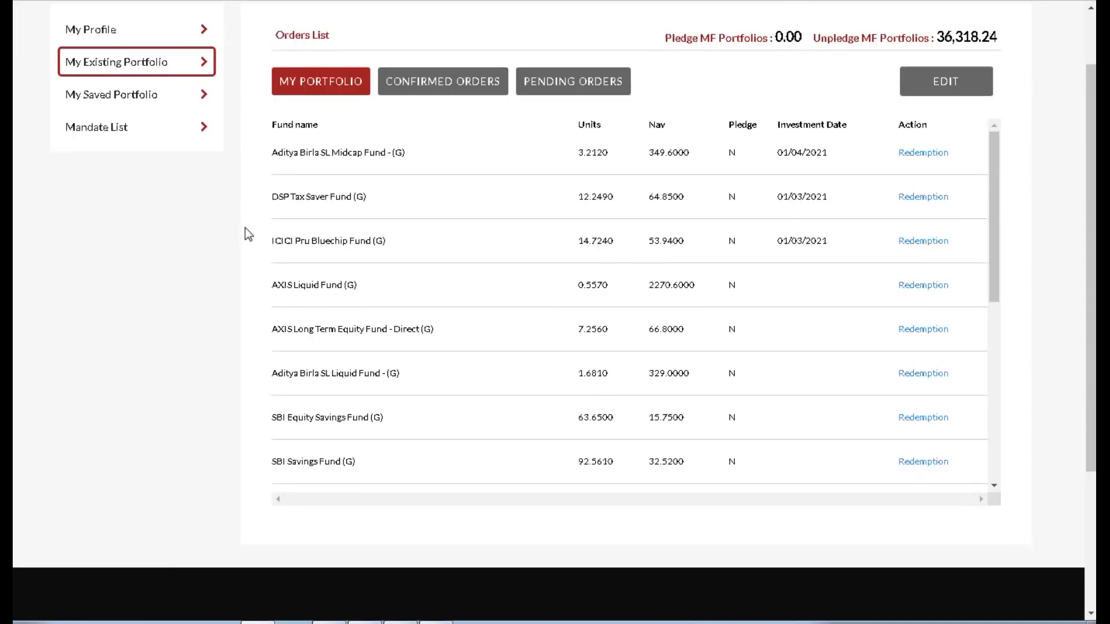
{"action": "left_click_drag", "start_coordinate": [998, 192], "coordinate": [962, 129]}
{"action": "left_click", "coordinate": [914, 81]}
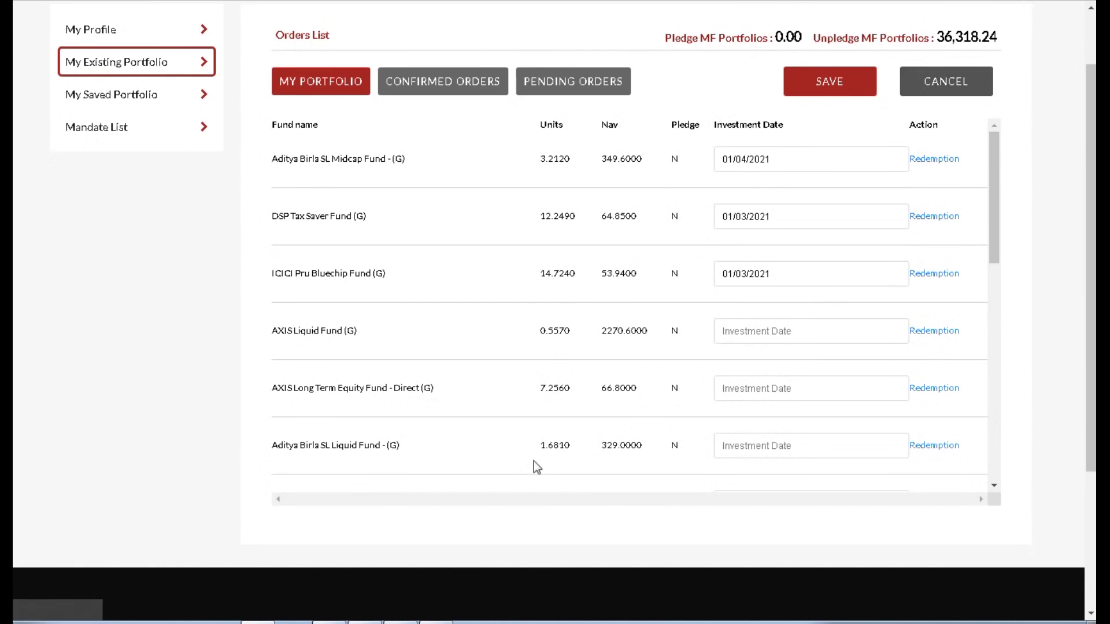
Step: Set AXIS Liquid Fund (G)'s investment date to 01/03/2021 and save it
{"action": "left_click_drag", "start_coordinate": [274, 330], "coordinate": [365, 333]}
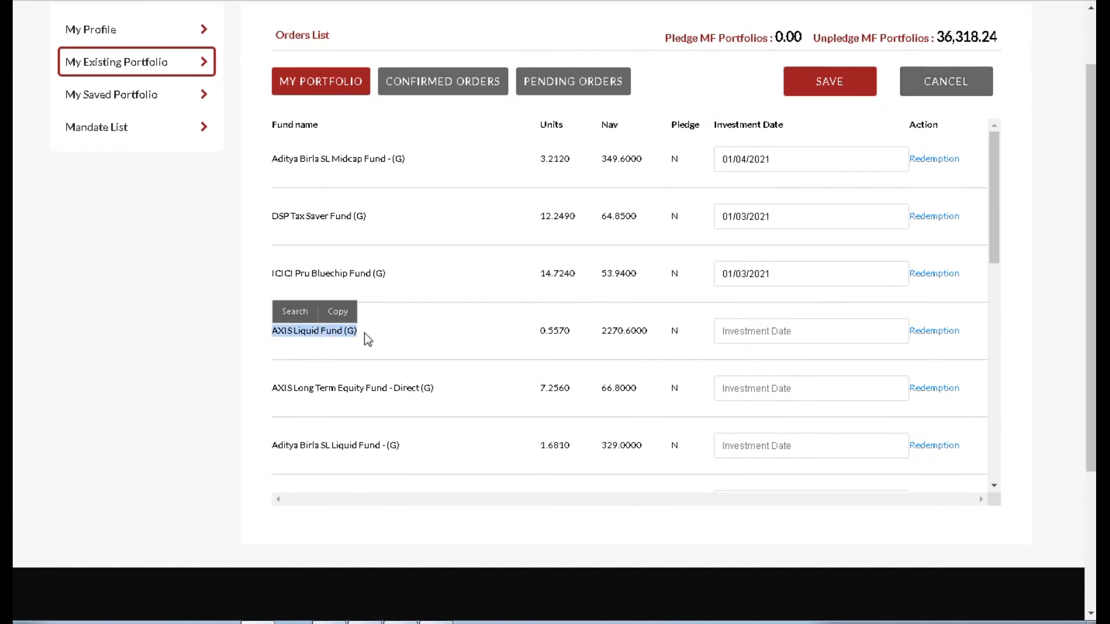
{"action": "left_click", "coordinate": [364, 333]}
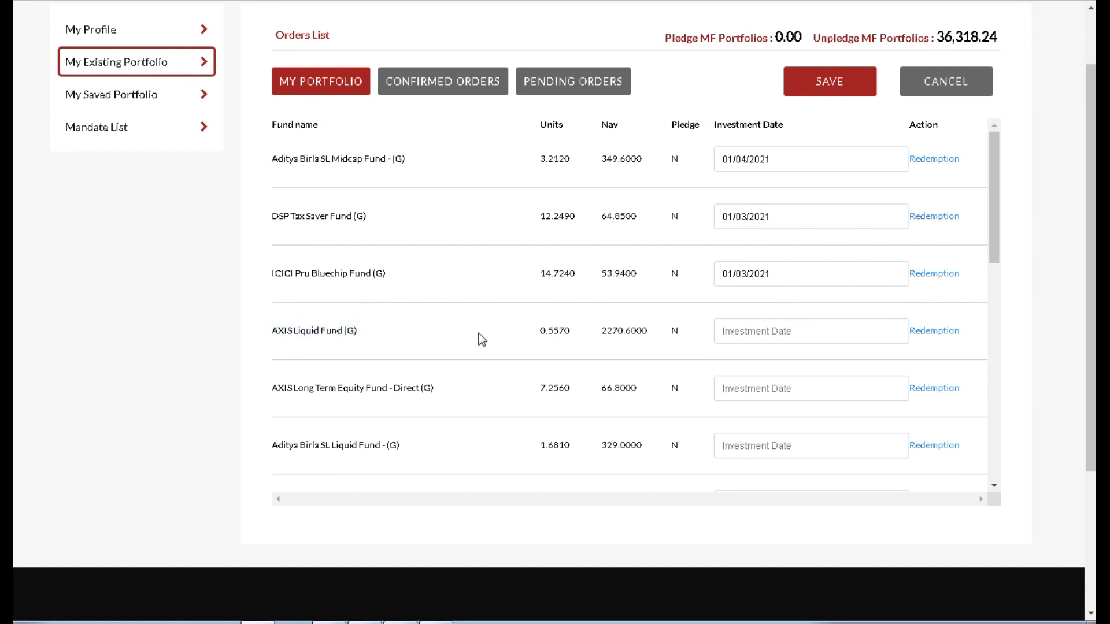
{"action": "left_click", "coordinate": [776, 333]}
{"action": "left_click", "coordinate": [727, 357]}
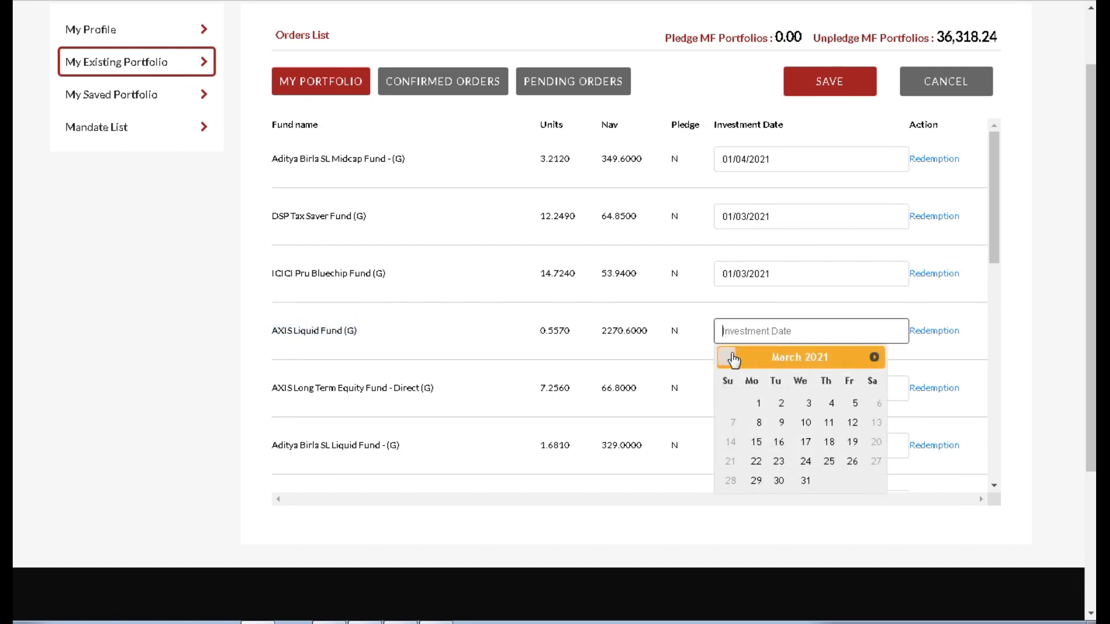
{"action": "left_click", "coordinate": [760, 404]}
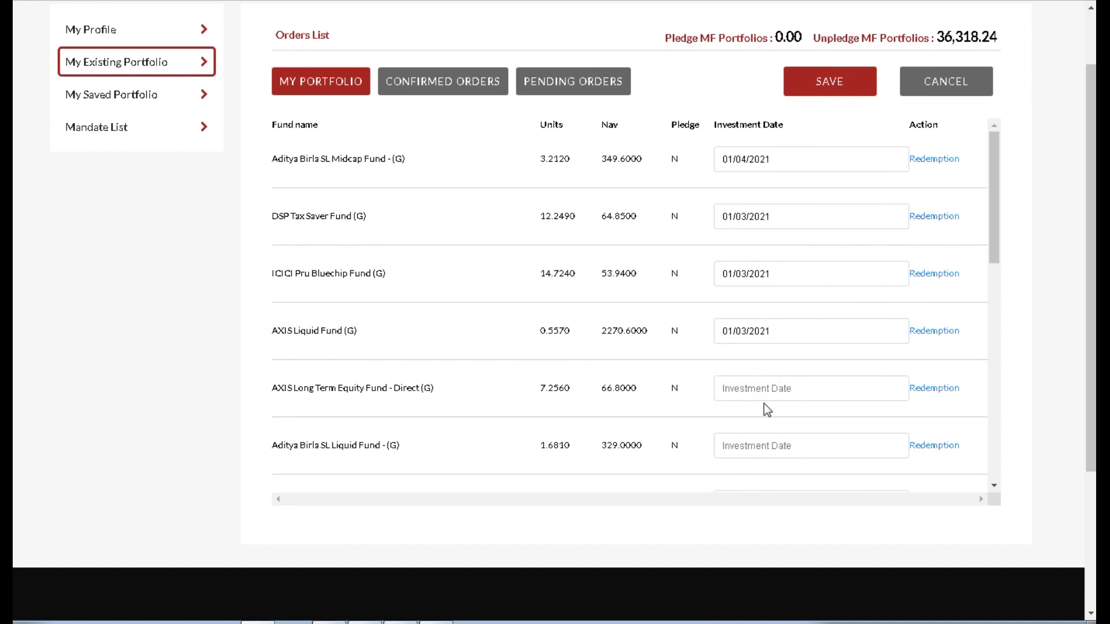
{"action": "left_click", "coordinate": [863, 91]}
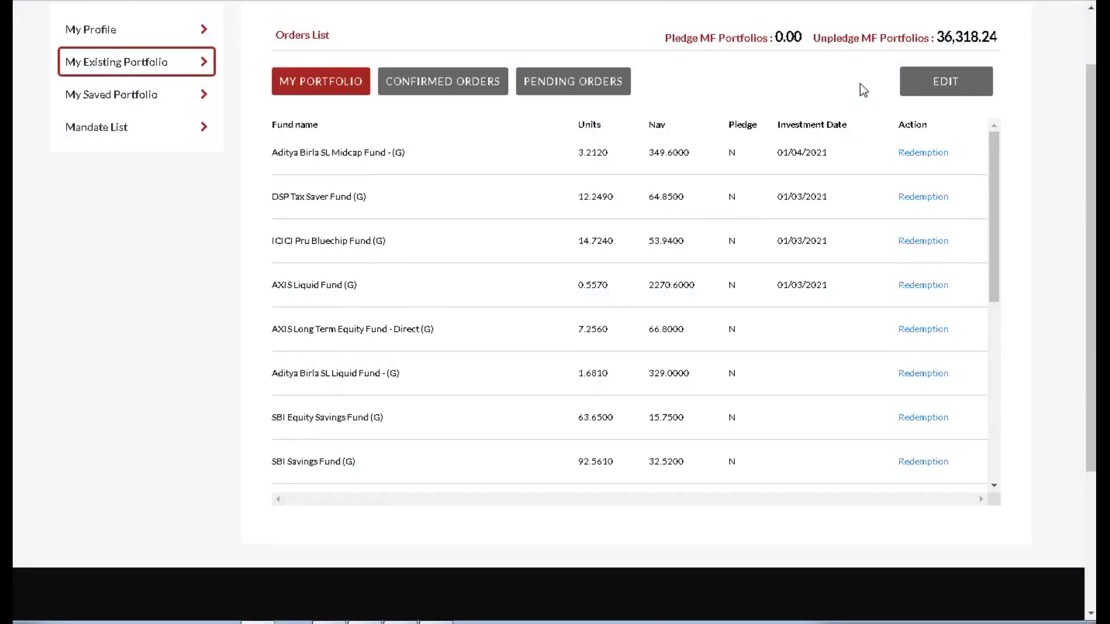
{"action": "scroll", "coordinate": [233, 13], "scroll_direction": "up", "scroll_amount": 2}
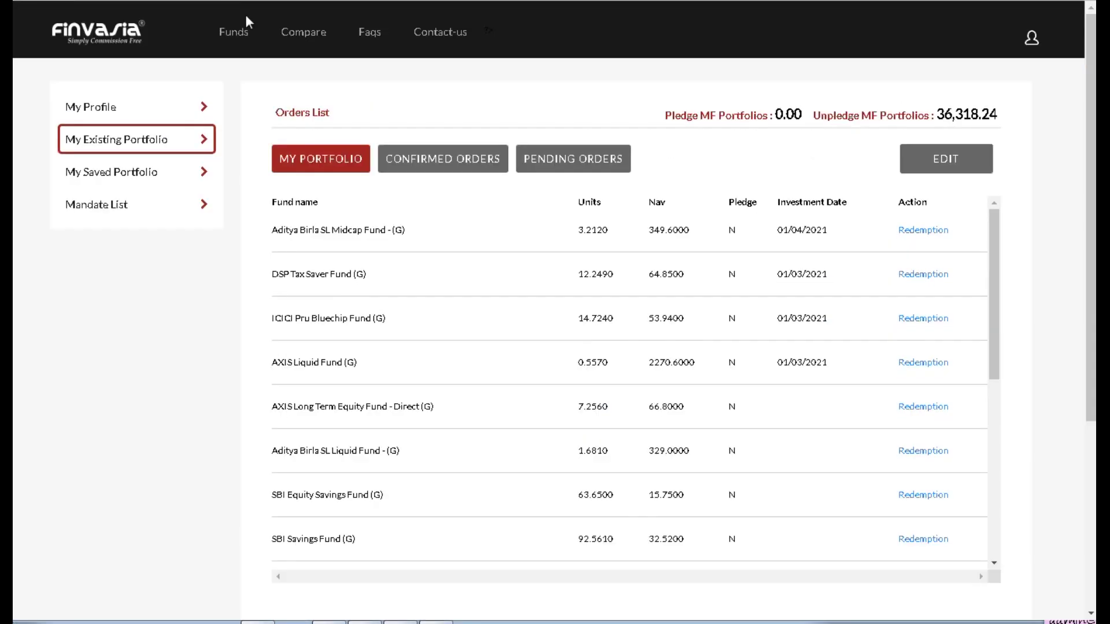
Step: Load your own portfolio on the Compare page and locate AXIS Liquid Fund (G) dated 01/03/2021
{"action": "left_click", "coordinate": [309, 33]}
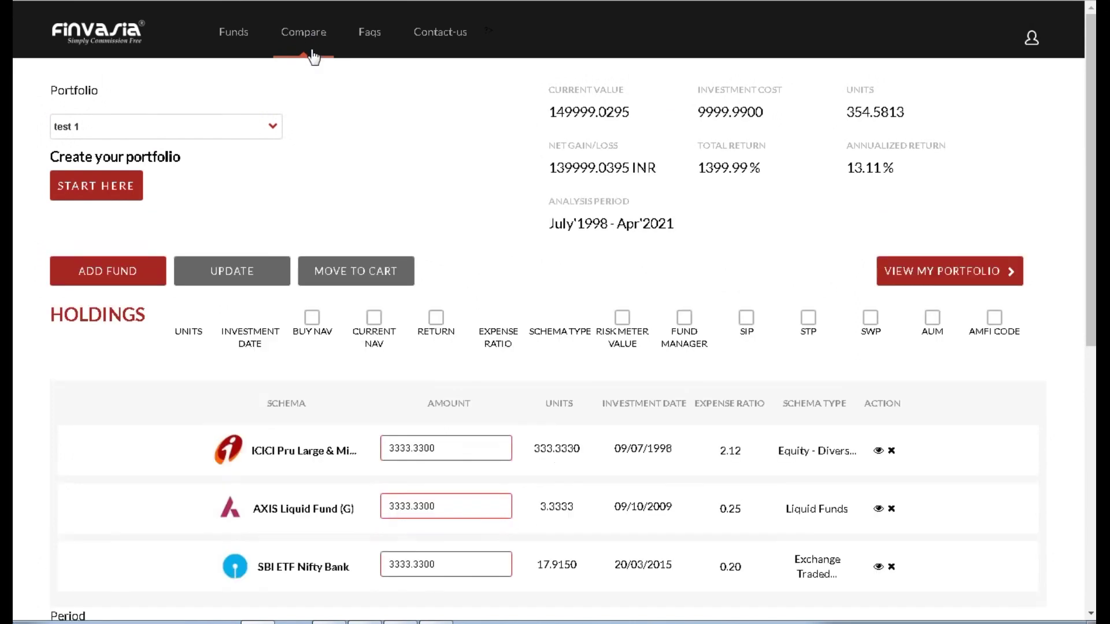
{"action": "left_click", "coordinate": [934, 271]}
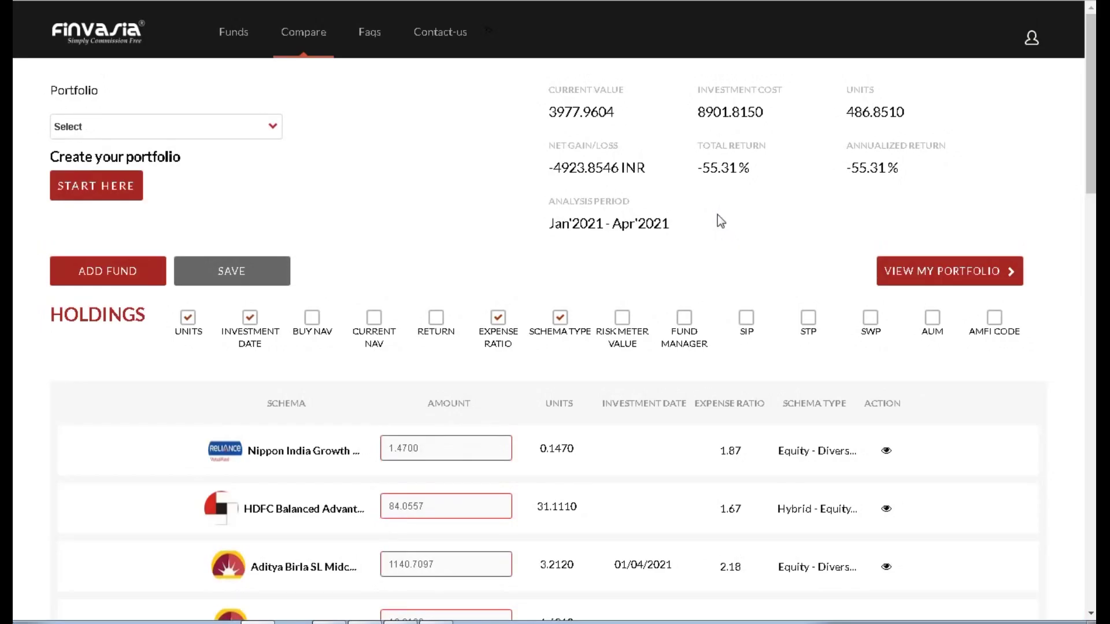
{"action": "scroll", "coordinate": [718, 219], "scroll_direction": "down", "scroll_amount": 8}
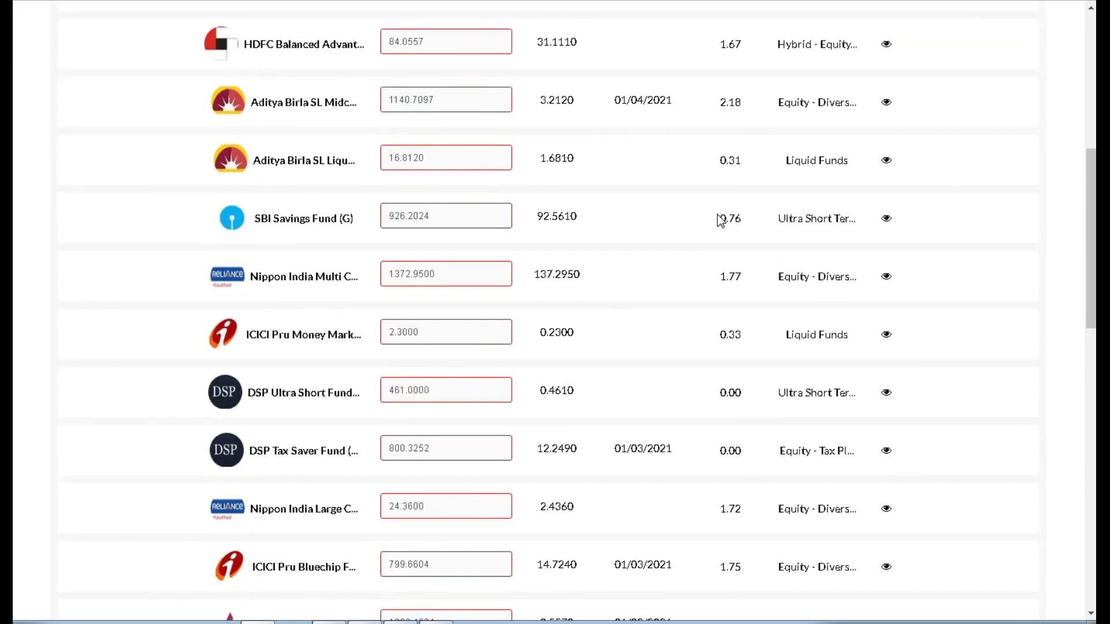
{"action": "scroll", "coordinate": [718, 220], "scroll_direction": "down", "scroll_amount": 3}
{"action": "scroll", "coordinate": [718, 220], "scroll_direction": "down", "scroll_amount": 3}
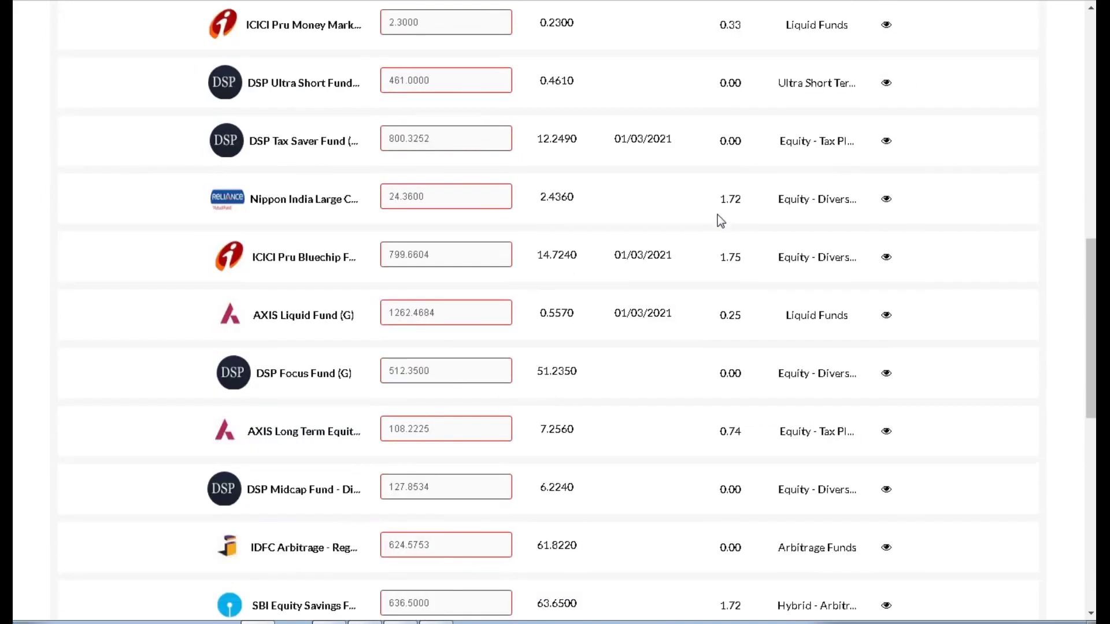
{"action": "triple_click", "coordinate": [346, 312]}
{"action": "left_click_drag", "start_coordinate": [617, 312], "coordinate": [702, 321]}
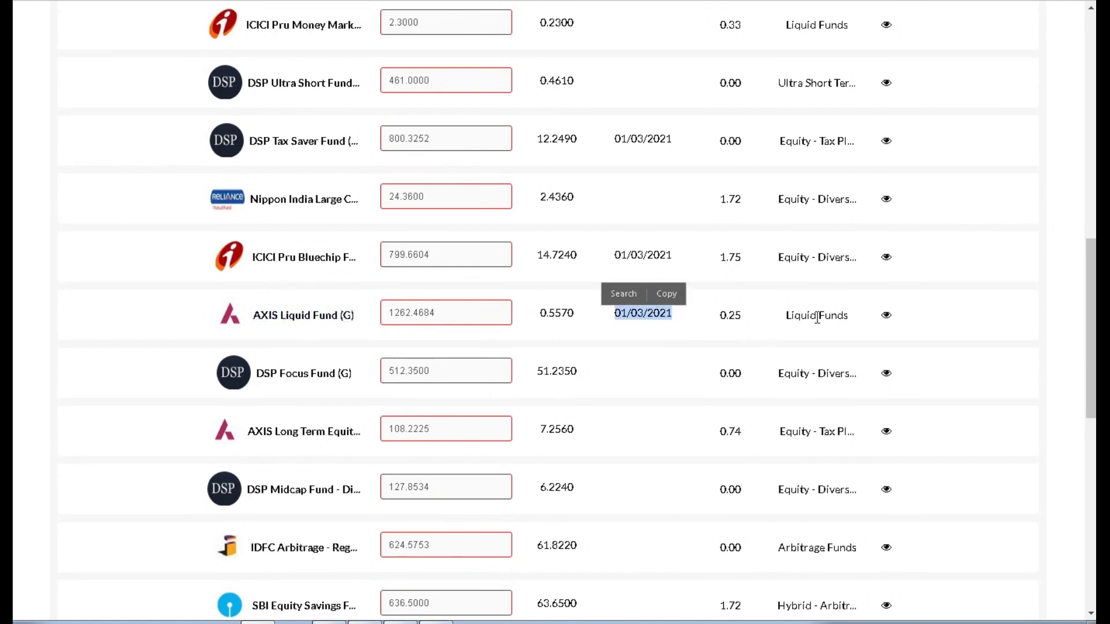
{"action": "left_click", "coordinate": [966, 315]}
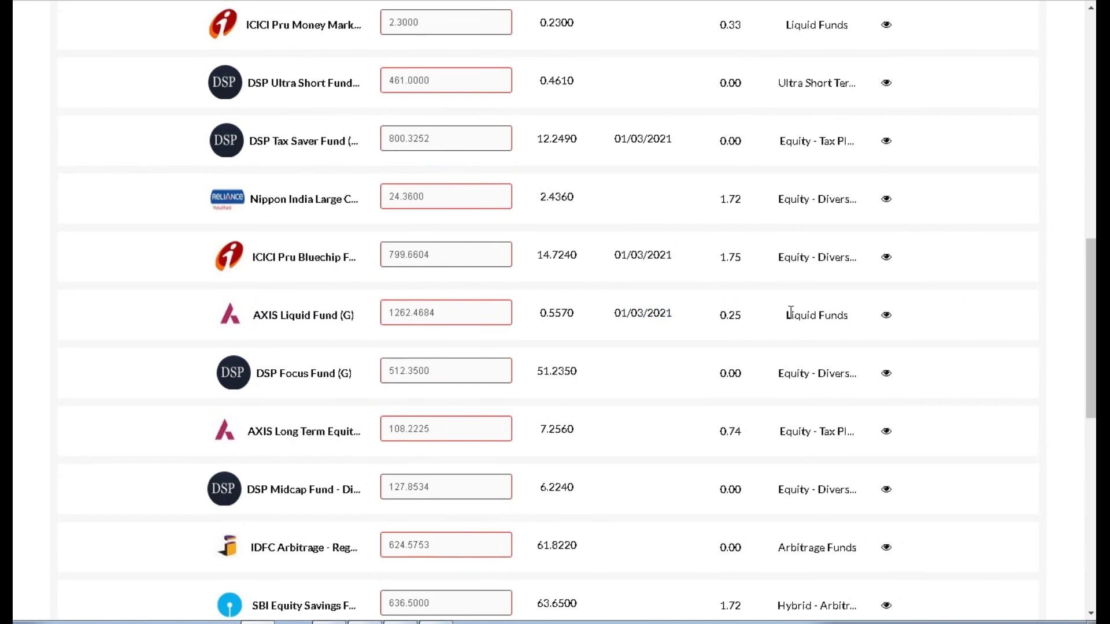
{"action": "scroll", "coordinate": [791, 312], "scroll_direction": "up", "scroll_amount": 9}
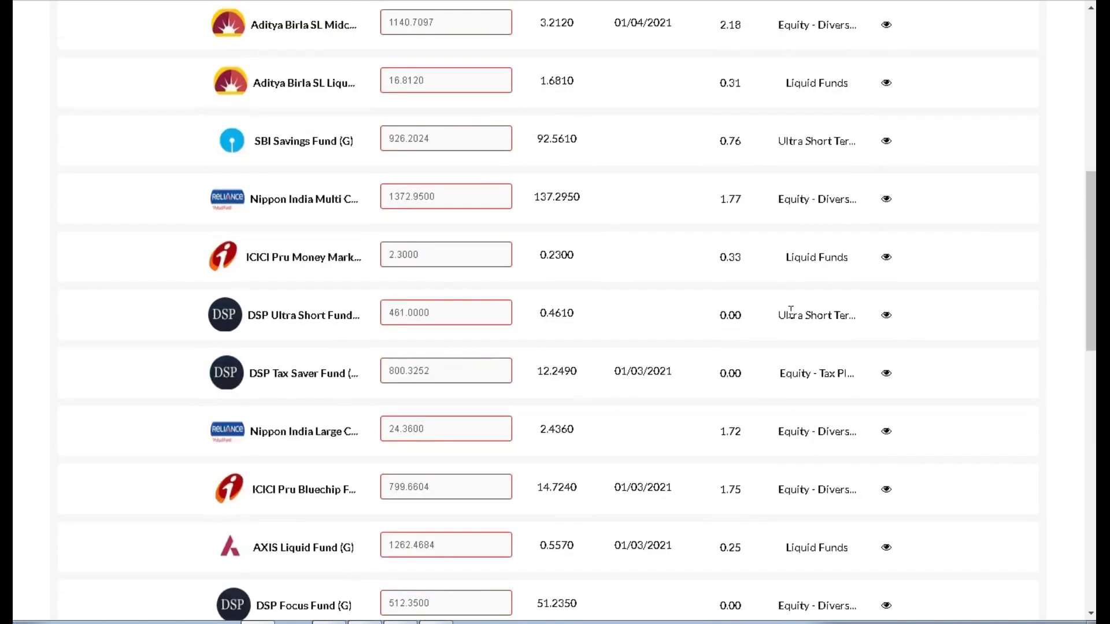
{"action": "scroll", "coordinate": [791, 315], "scroll_direction": "up", "scroll_amount": 4}
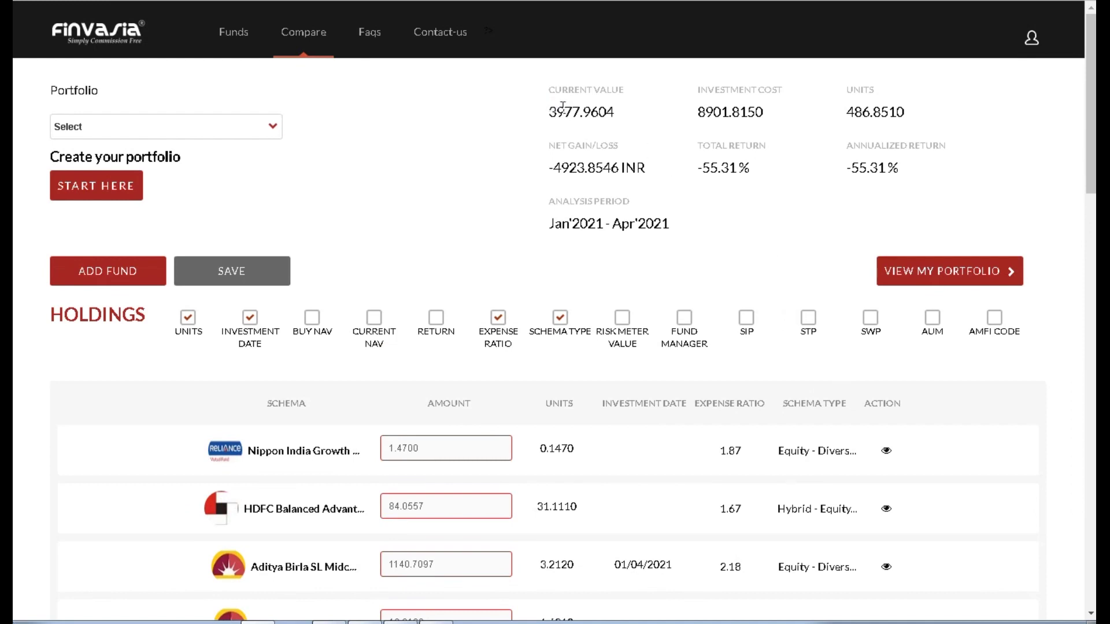
Step: Review the summary: value 3977.9604, cost 8901.8150, units 486.8510, loss -4923.8546, return -55.31%
{"action": "left_click_drag", "start_coordinate": [549, 111], "coordinate": [626, 118]}
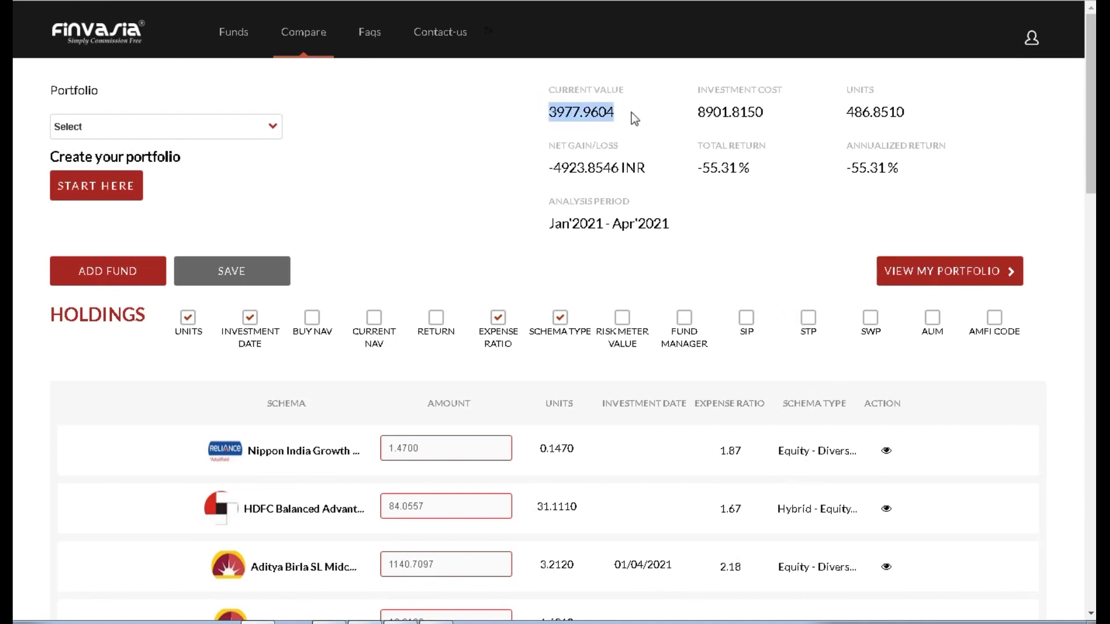
{"action": "left_click", "coordinate": [632, 112]}
{"action": "left_click_drag", "start_coordinate": [698, 112], "coordinate": [917, 120]}
{"action": "left_click", "coordinate": [646, 160]}
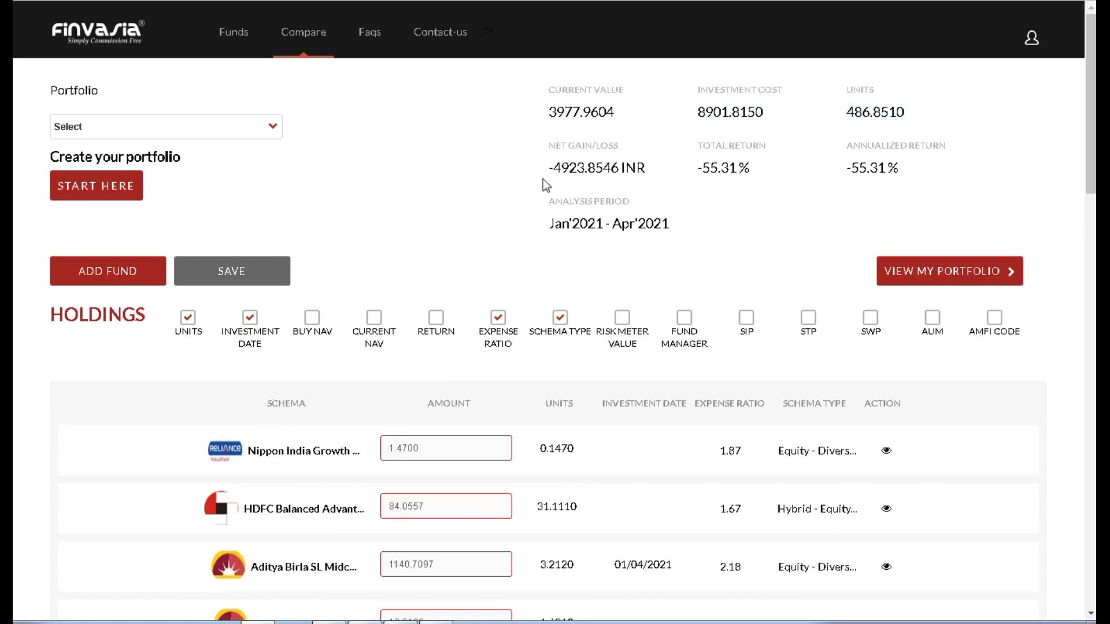
{"action": "left_click_drag", "start_coordinate": [548, 168], "coordinate": [751, 168]}
{"action": "left_click", "coordinate": [780, 227]}
{"action": "left_click", "coordinate": [843, 229]}
{"action": "left_click_drag", "start_coordinate": [840, 168], "coordinate": [911, 170]}
{"action": "left_click", "coordinate": [573, 189]}
{"action": "left_click_drag", "start_coordinate": [548, 224], "coordinate": [710, 220]}
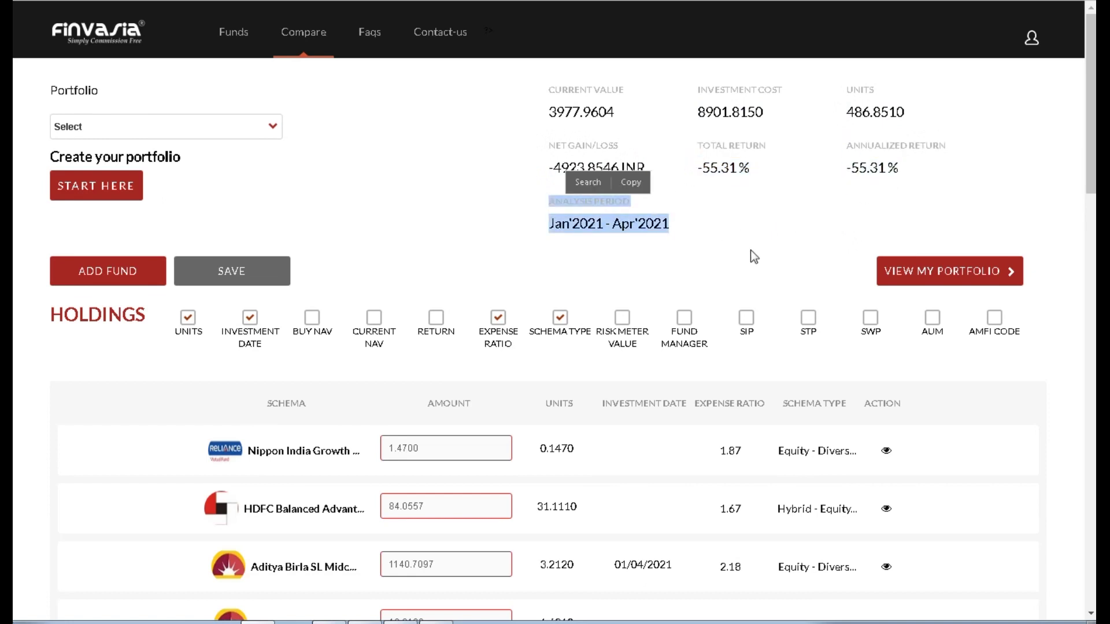